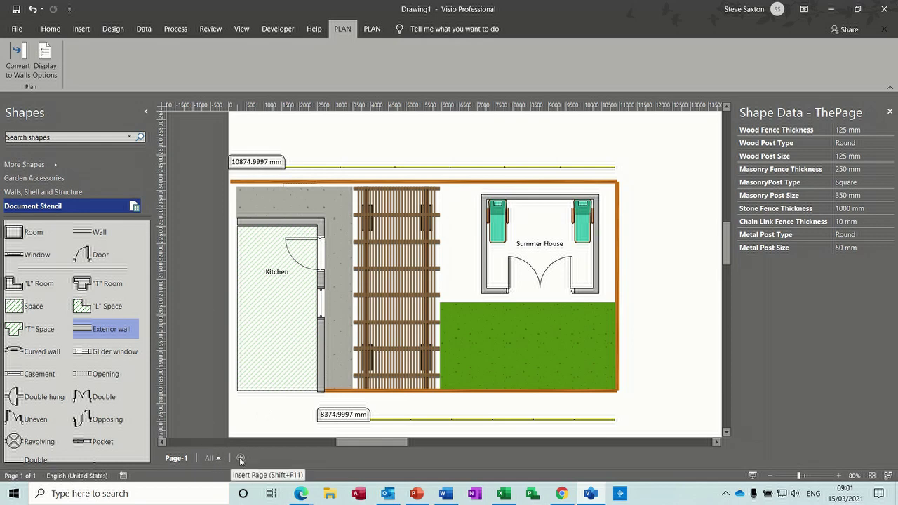
- Add a second page to the current drawing, and create a new drawing from the Home Plan template in metric units
{"action": "left_click", "coordinate": [240, 459]}
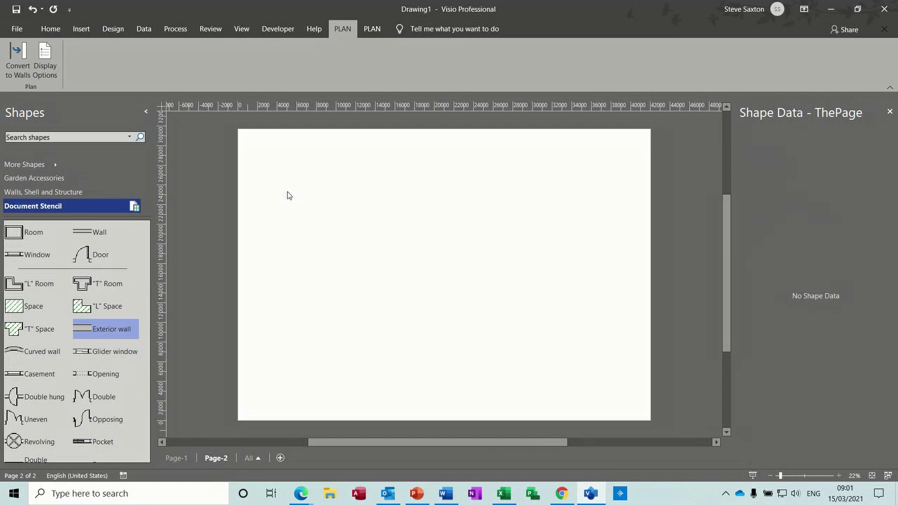
{"action": "left_click", "coordinate": [17, 30]}
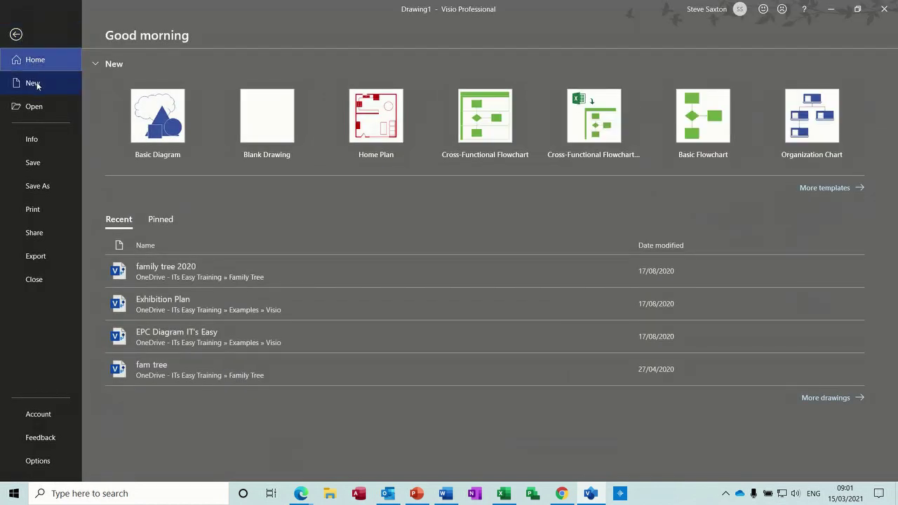
{"action": "left_click", "coordinate": [37, 85]}
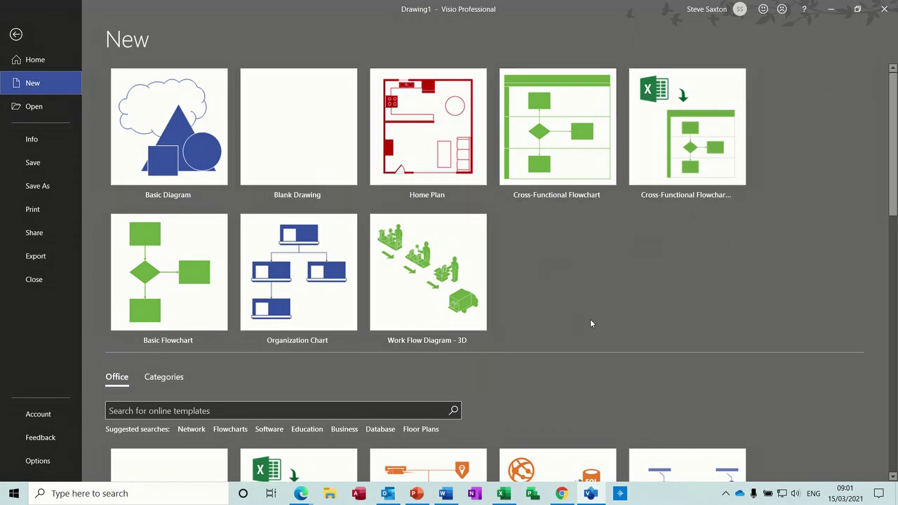
{"action": "left_click", "coordinate": [172, 377]}
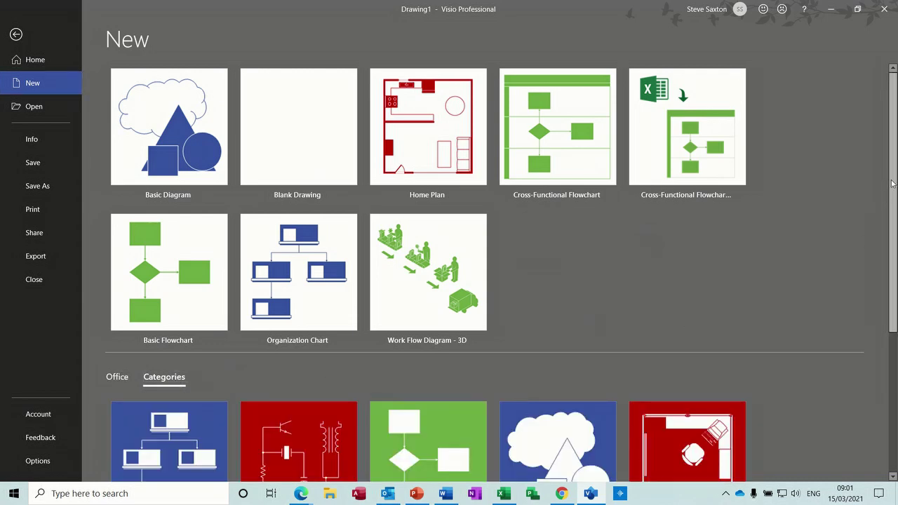
{"action": "scroll", "coordinate": [889, 204], "scroll_direction": "down", "scroll_amount": 3}
{"action": "scroll", "coordinate": [501, 273], "scroll_direction": "down", "scroll_amount": 2}
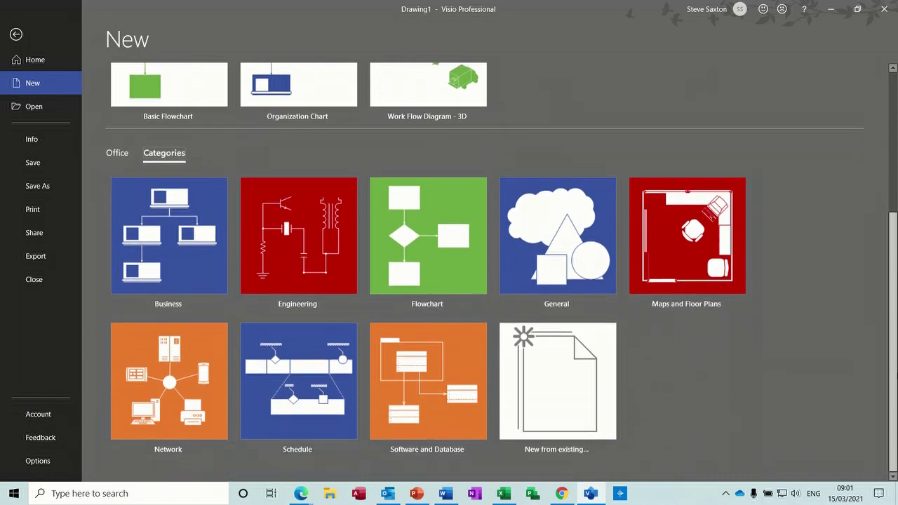
{"action": "scroll", "coordinate": [341, 440], "scroll_direction": "up", "scroll_amount": 5}
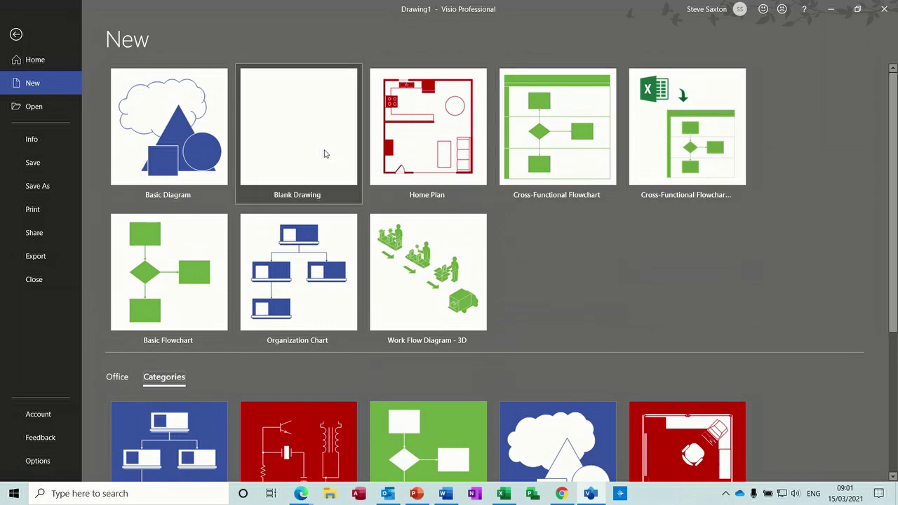
{"action": "left_click", "coordinate": [425, 140]}
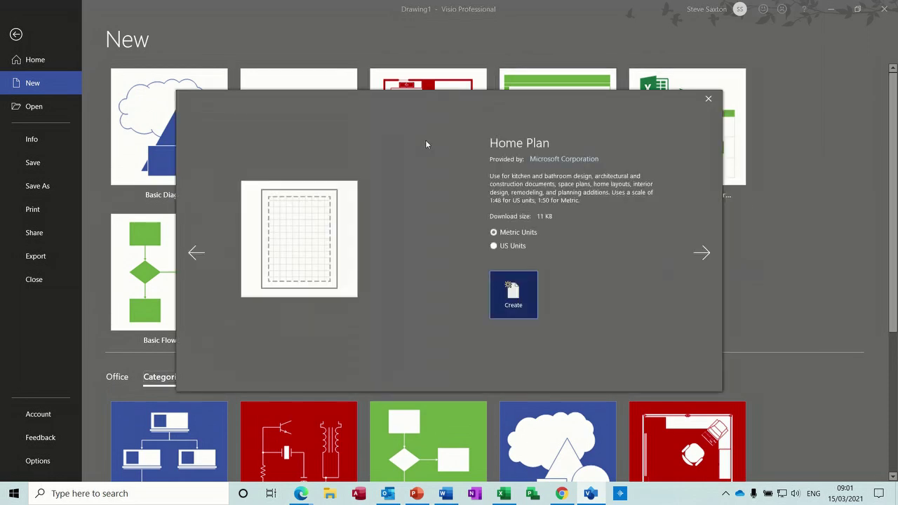
{"action": "left_click", "coordinate": [516, 292]}
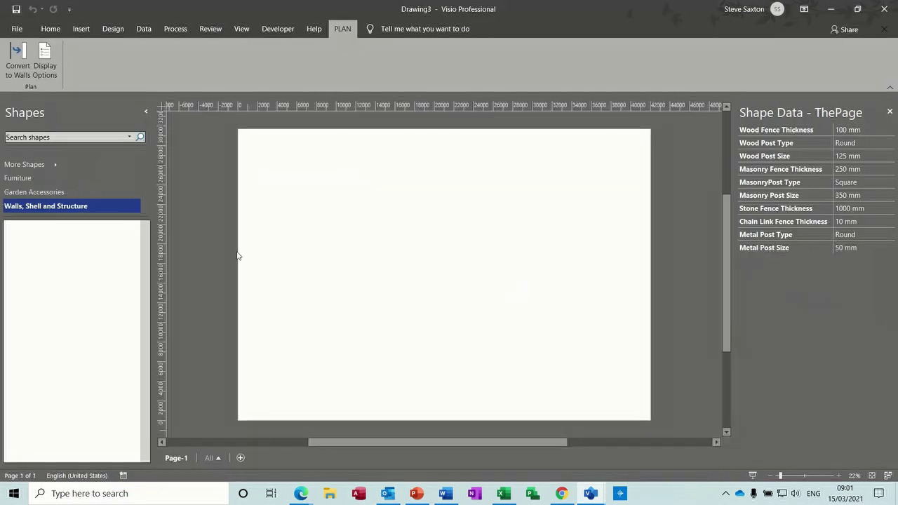
- Place a Concrete pathway shape from the Garden Accessories stencil in the upper-left area of the page
{"action": "left_click", "coordinate": [21, 178]}
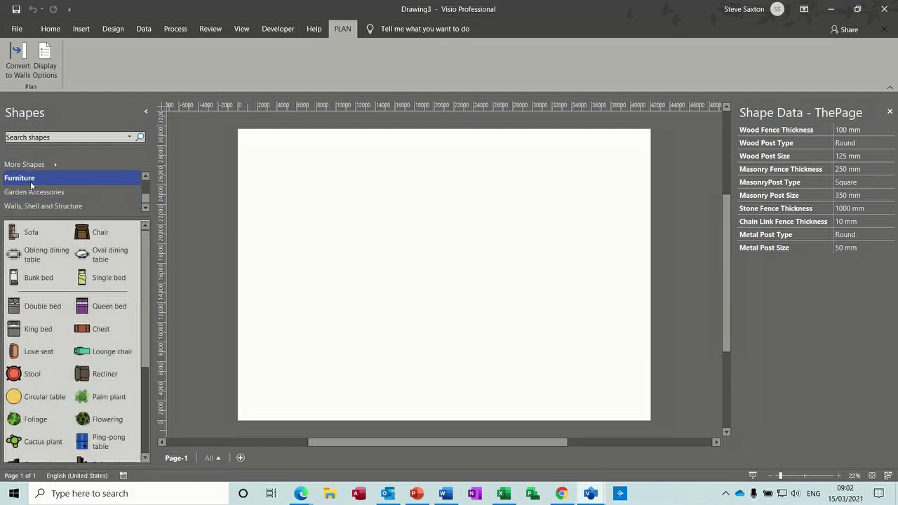
{"action": "left_click", "coordinate": [50, 193]}
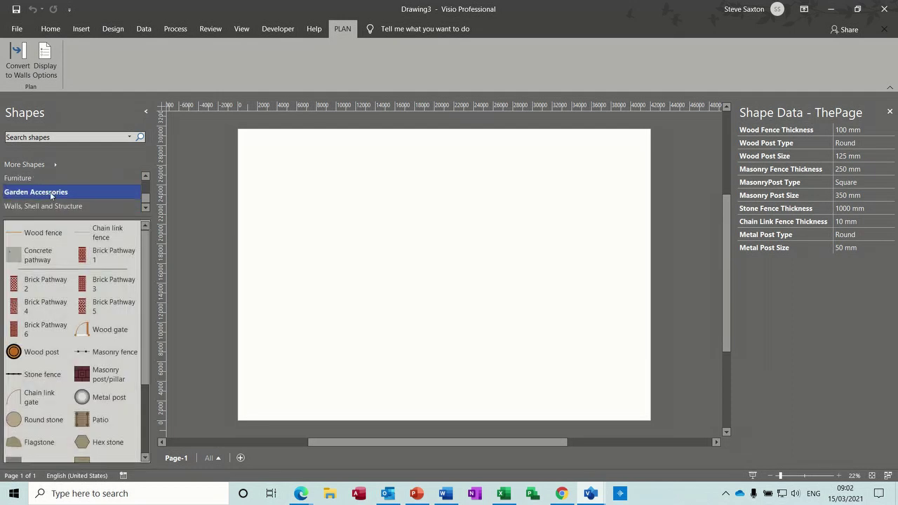
{"action": "left_click", "coordinate": [61, 208]}
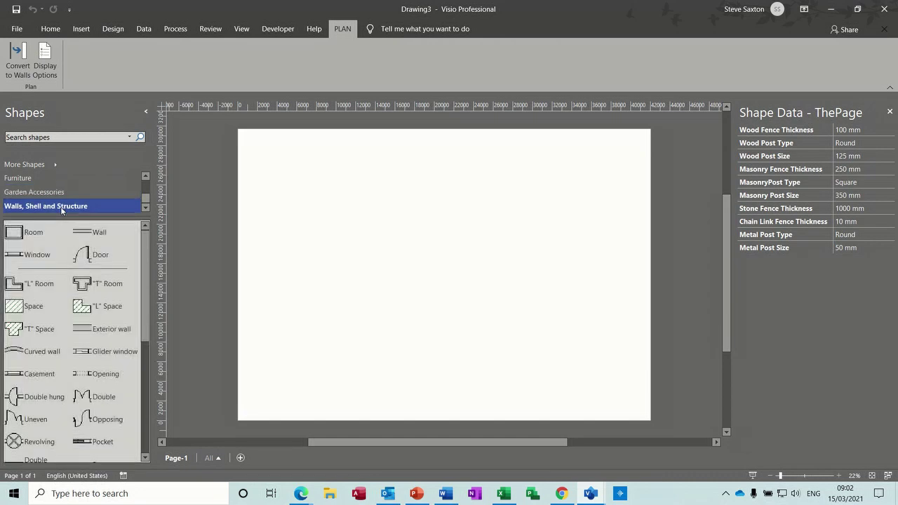
{"action": "left_click", "coordinate": [54, 194]}
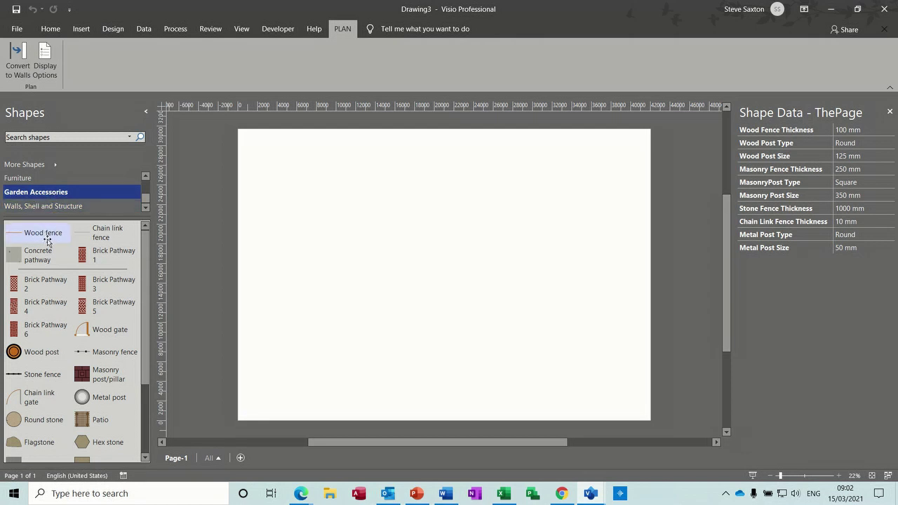
{"action": "left_click_drag", "start_coordinate": [22, 256], "coordinate": [313, 219]}
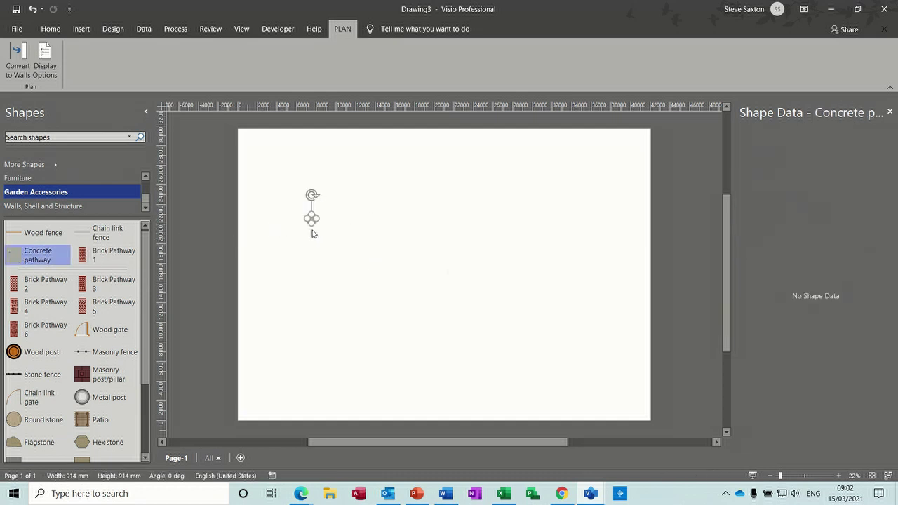
- Hide and show the Shape Data window again, and display the Size & Position window for the concrete pathway
{"action": "left_click", "coordinate": [241, 31]}
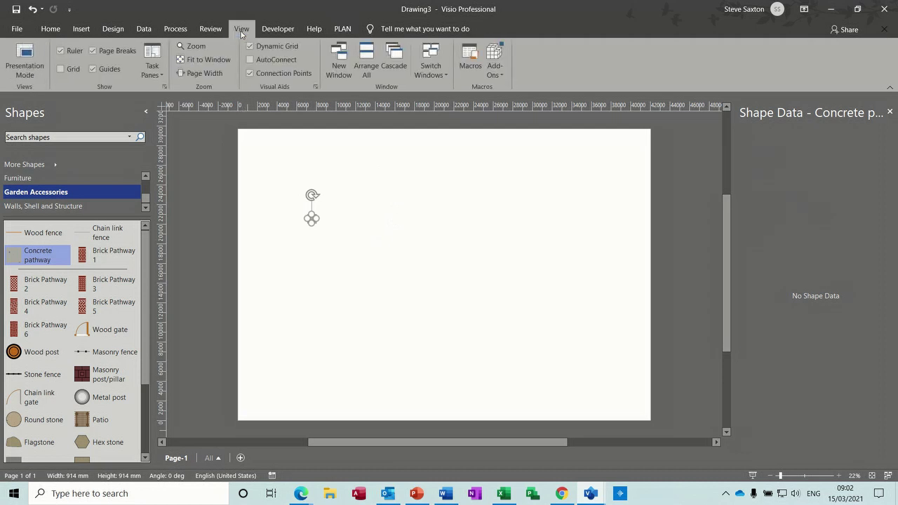
{"action": "left_click", "coordinate": [161, 75]}
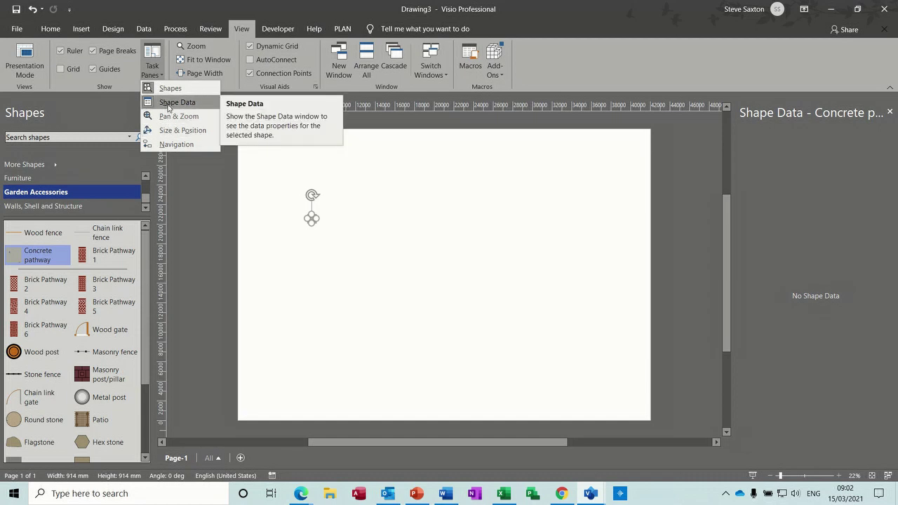
{"action": "left_click", "coordinate": [176, 103]}
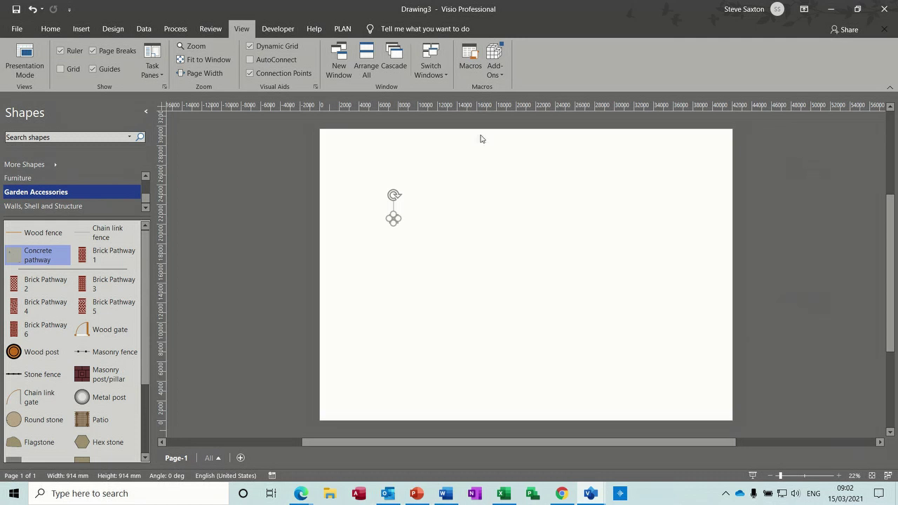
{"action": "left_click", "coordinate": [152, 67]}
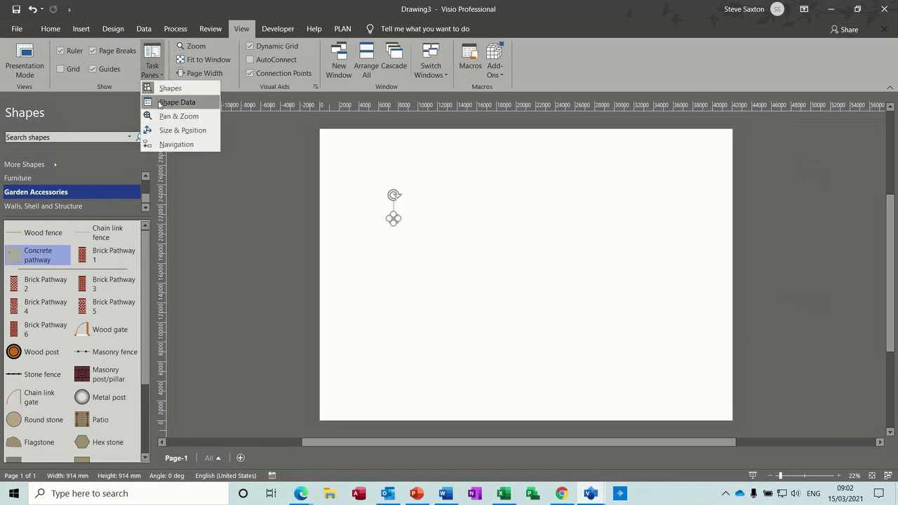
{"action": "left_click", "coordinate": [160, 104]}
{"action": "left_click", "coordinate": [161, 76]}
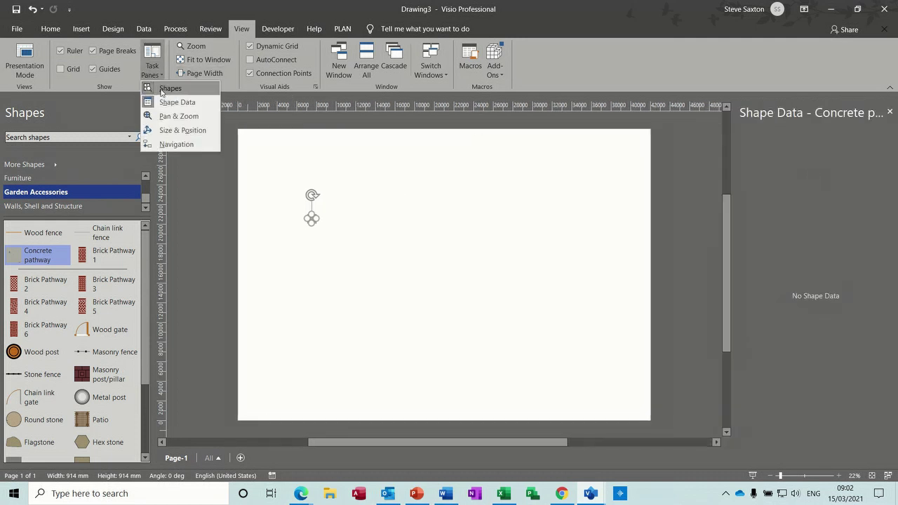
{"action": "left_click", "coordinate": [190, 134]}
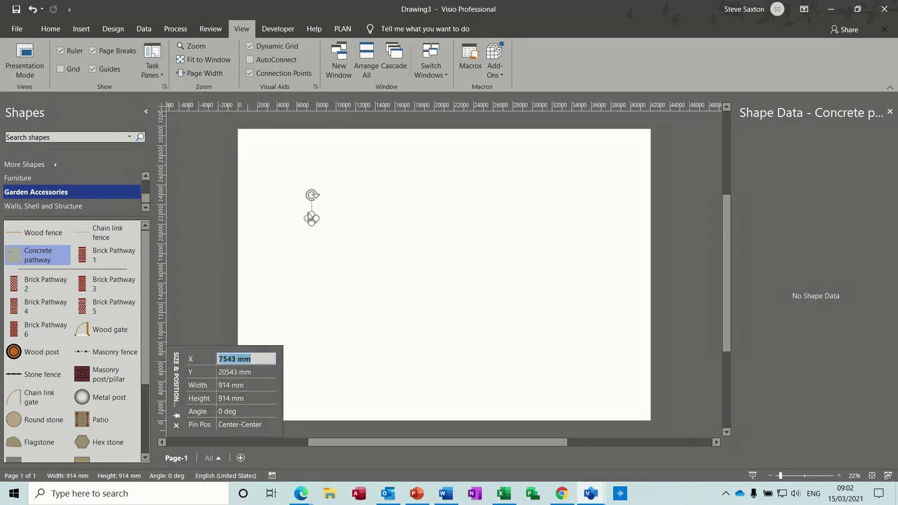
- Shift the concrete pathway slightly and stretch it vertically to a height of about 6700 mm
{"action": "left_click", "coordinate": [839, 475]}
{"action": "left_click", "coordinate": [839, 476]}
{"action": "left_click", "coordinate": [839, 476]}
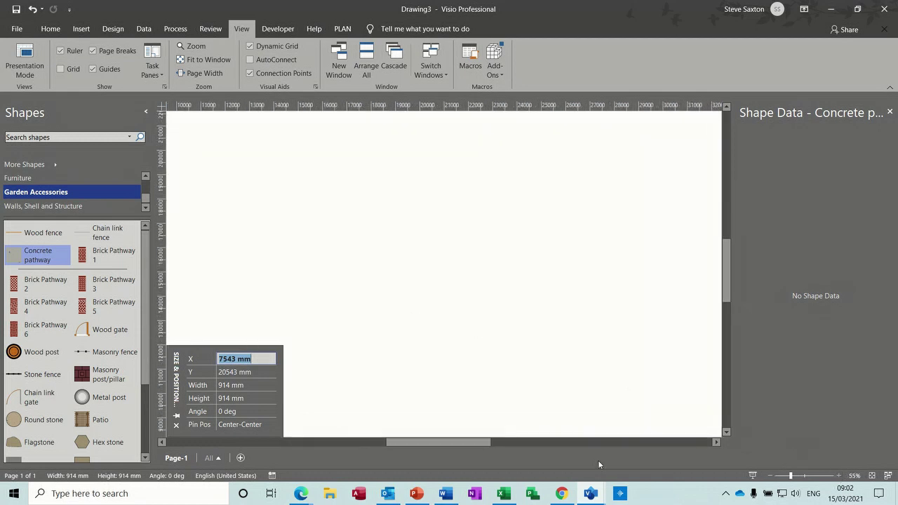
{"action": "left_click_drag", "start_coordinate": [489, 442], "coordinate": [453, 442]}
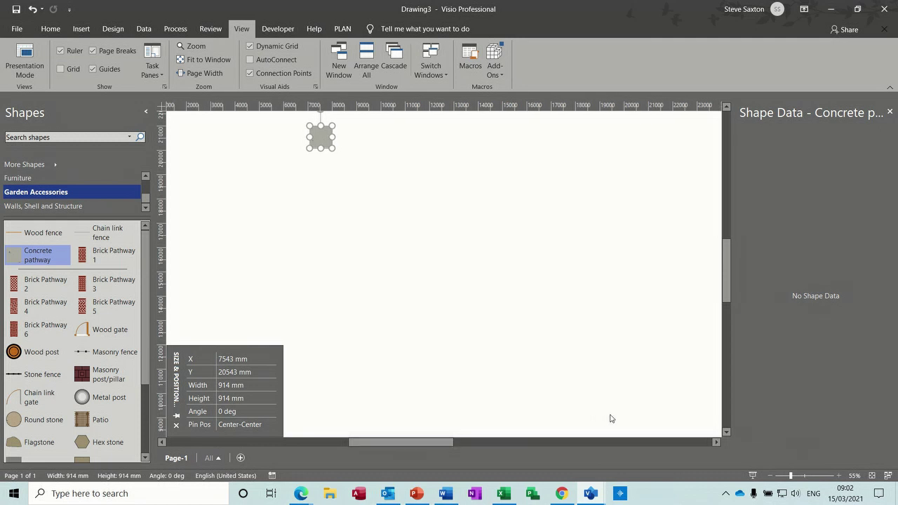
{"action": "left_click", "coordinate": [839, 476]}
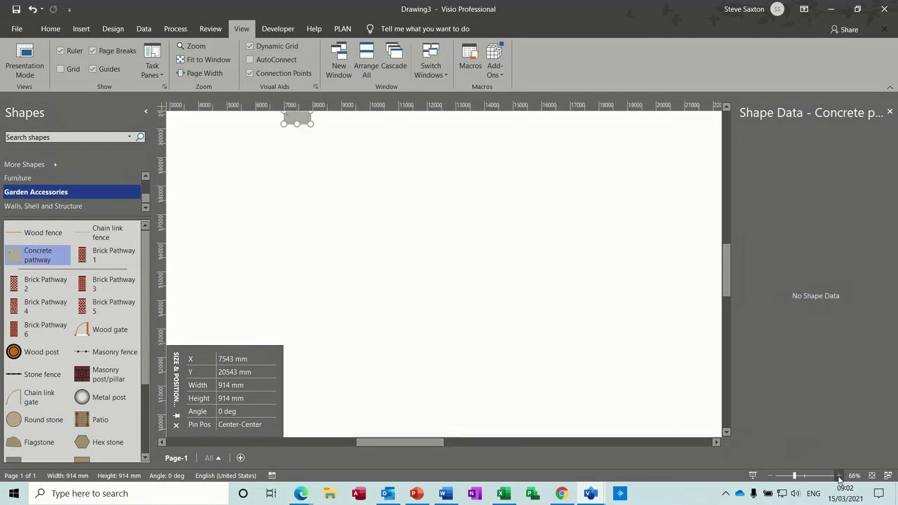
{"action": "left_click_drag", "start_coordinate": [726, 246], "coordinate": [726, 233]}
{"action": "left_click_drag", "start_coordinate": [299, 212], "coordinate": [273, 327]}
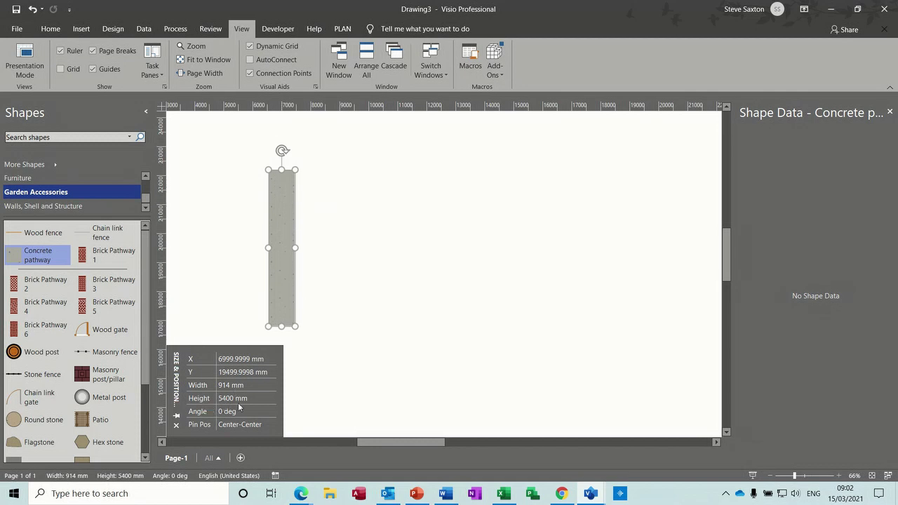
{"action": "scroll", "coordinate": [360, 439], "scroll_direction": "left", "scroll_amount": 3}
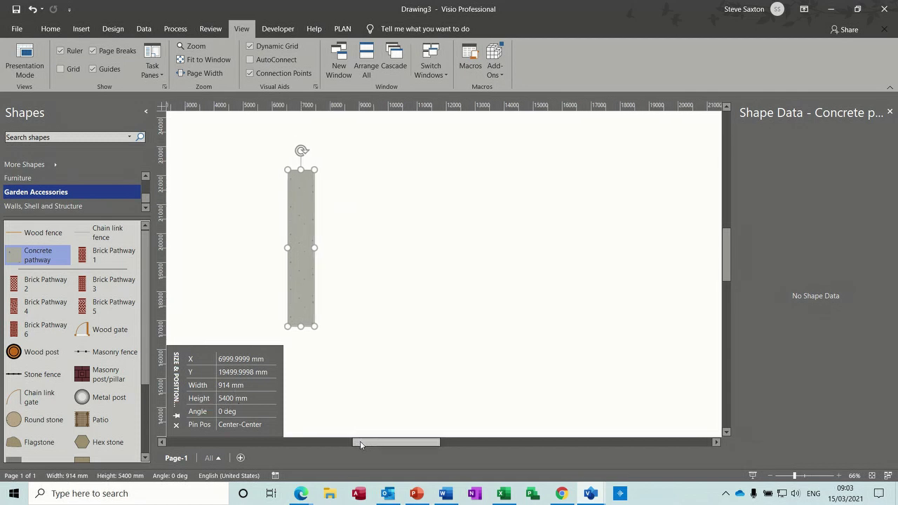
{"action": "left_click_drag", "start_coordinate": [363, 326], "coordinate": [362, 363]}
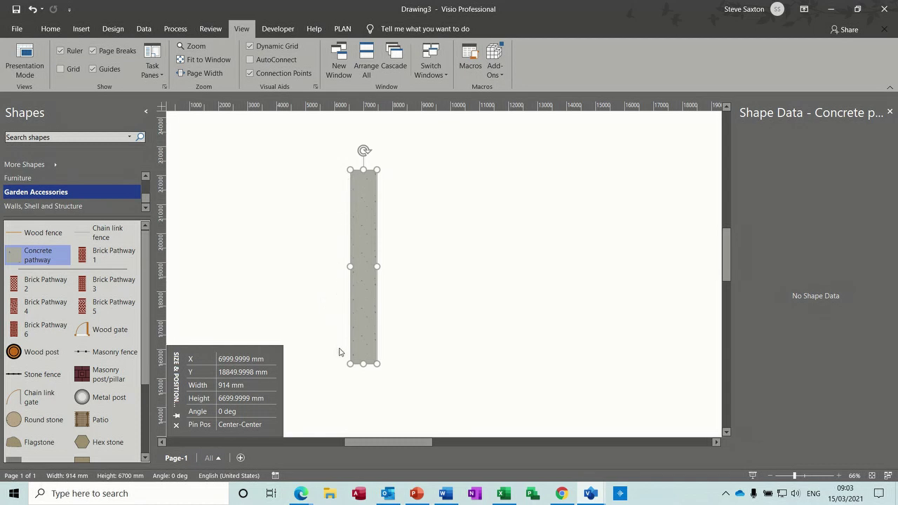
- Search the shapes library for "measure"
{"action": "left_click", "coordinate": [60, 140]}
{"action": "type", "text": "measure"}
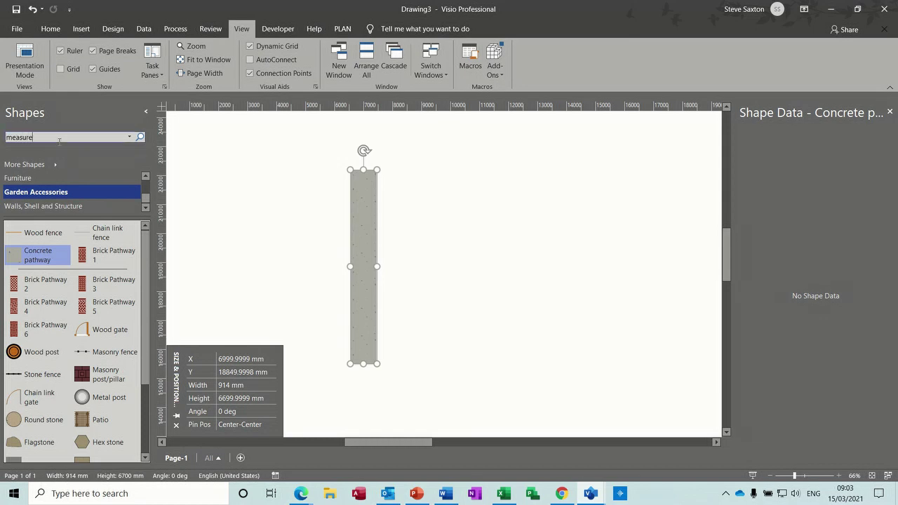
{"action": "key", "text": "Return"}
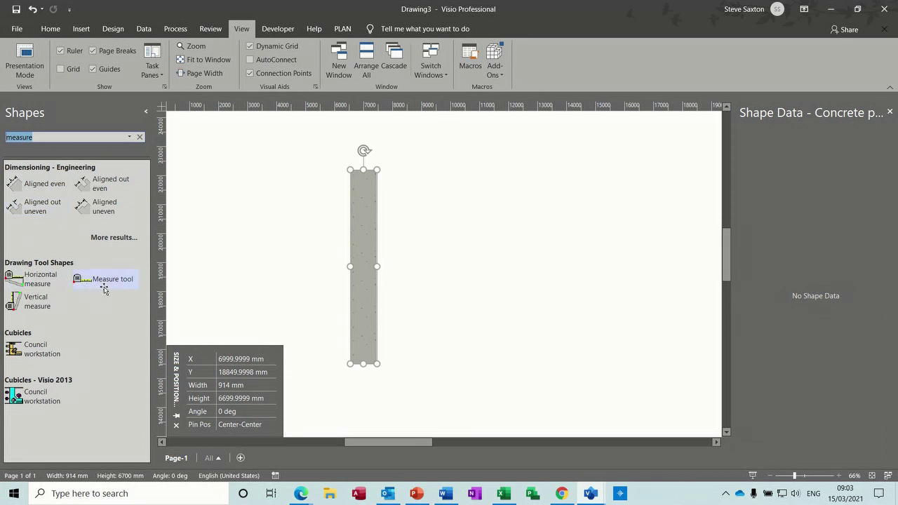
- Place a Horizontal measure, a Vertical measure and a Measure tool about 1200 mm long on either side of the pathway
{"action": "left_click_drag", "start_coordinate": [31, 278], "coordinate": [252, 203]}
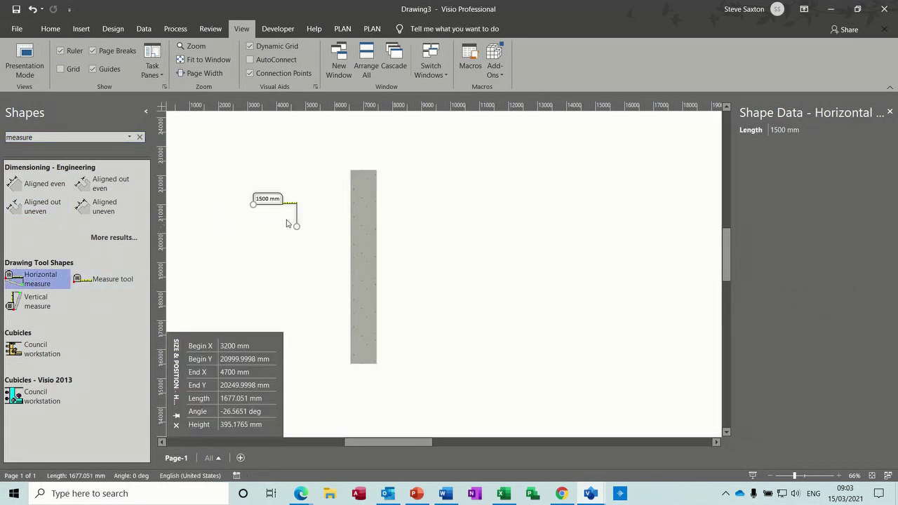
{"action": "left_click_drag", "start_coordinate": [36, 302], "coordinate": [256, 276]}
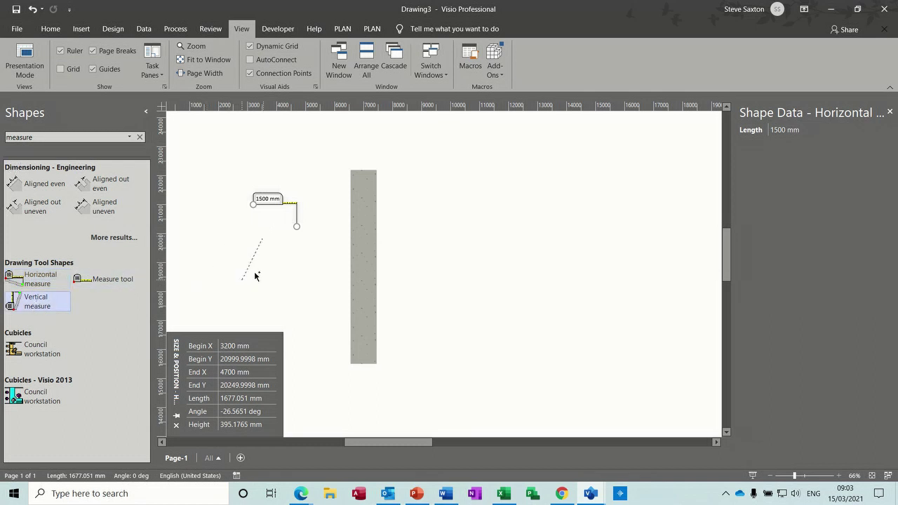
{"action": "left_click_drag", "start_coordinate": [332, 270], "coordinate": [412, 262]}
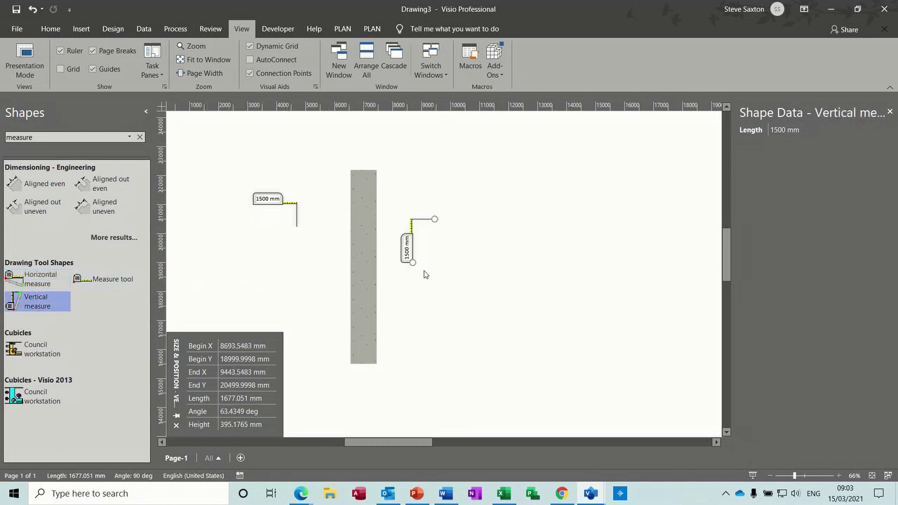
{"action": "left_click", "coordinate": [127, 278]}
{"action": "left_click_drag", "start_coordinate": [261, 269], "coordinate": [259, 234]}
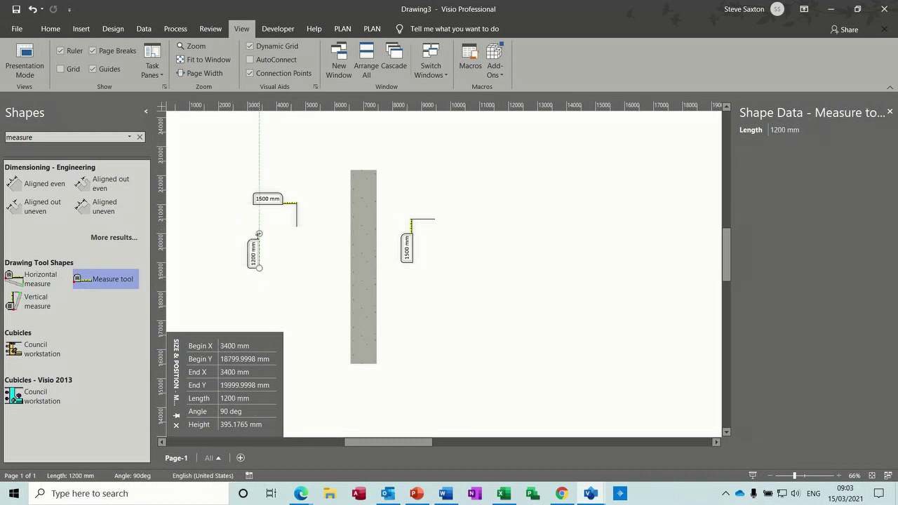
- Delete the Horizontal measure and Vertical measure shapes, leaving only the Measure tool beside the pathway
{"action": "left_click", "coordinate": [272, 203]}
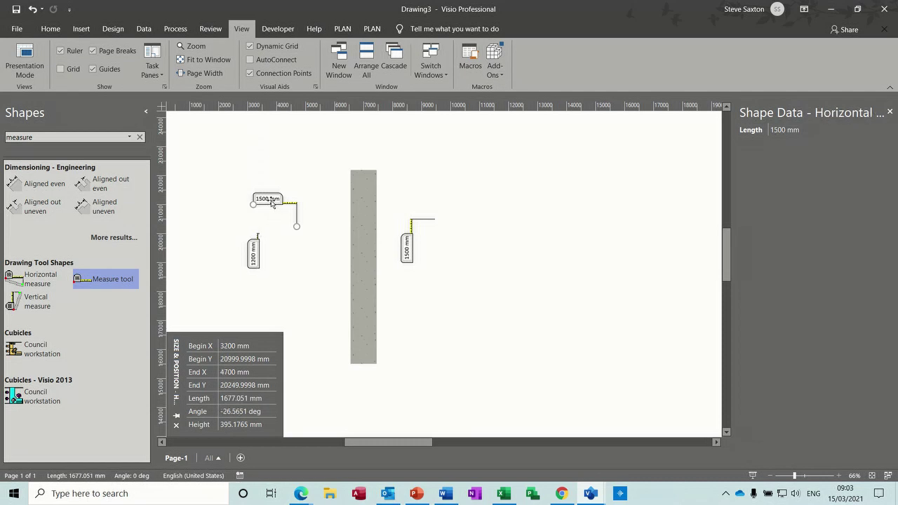
{"action": "key", "text": "Delete"}
{"action": "left_click", "coordinate": [413, 247]}
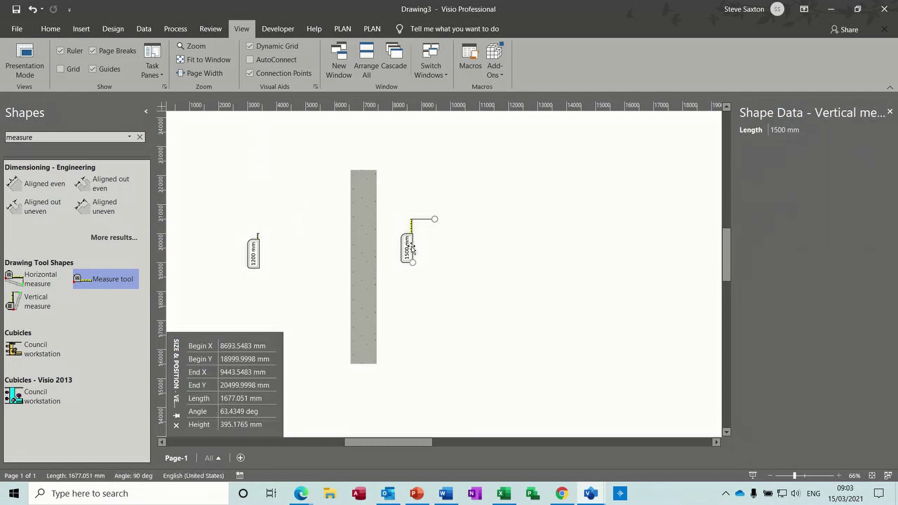
{"action": "key", "text": "Delete"}
- Set the Measure tool vertically along the pathway's right edge and stretch it over the pathway's length, about 6597 mm
{"action": "left_click_drag", "start_coordinate": [256, 256], "coordinate": [387, 172]}
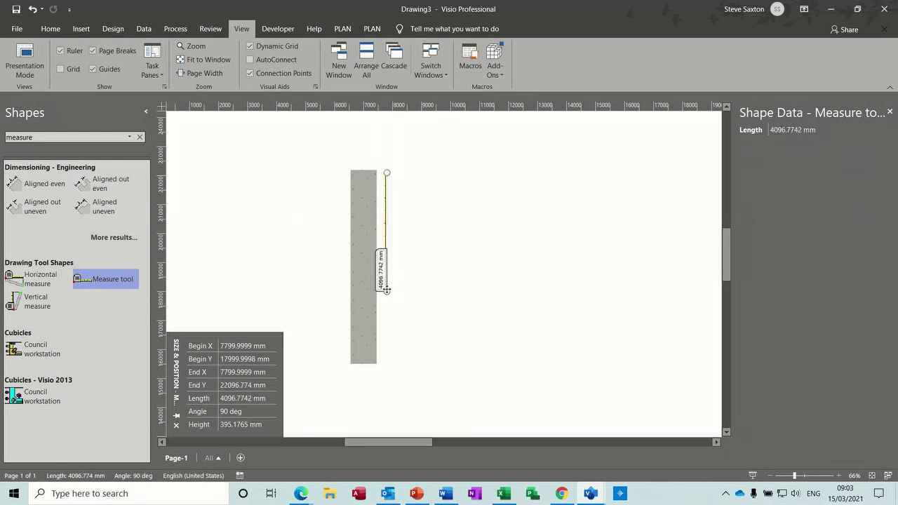
{"action": "left_click_drag", "start_coordinate": [387, 291], "coordinate": [386, 363]}
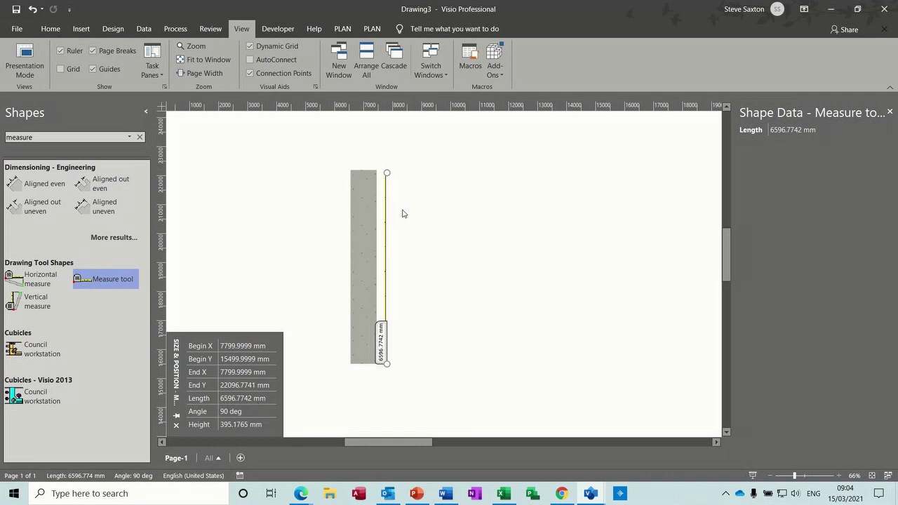
- Clear the shape search and place a second Concrete pathway about 5579 mm long, extending left from the upper end of the vertical pathway
{"action": "left_click", "coordinate": [315, 157]}
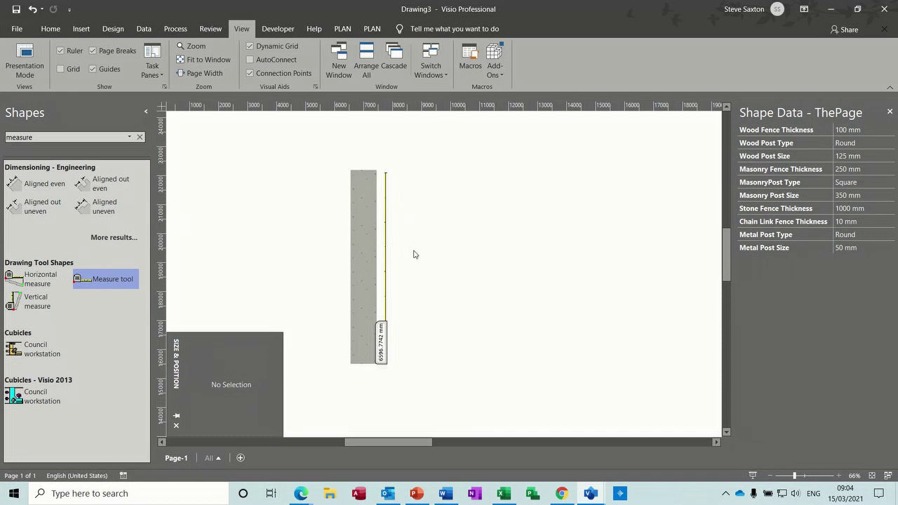
{"action": "left_click", "coordinate": [141, 138]}
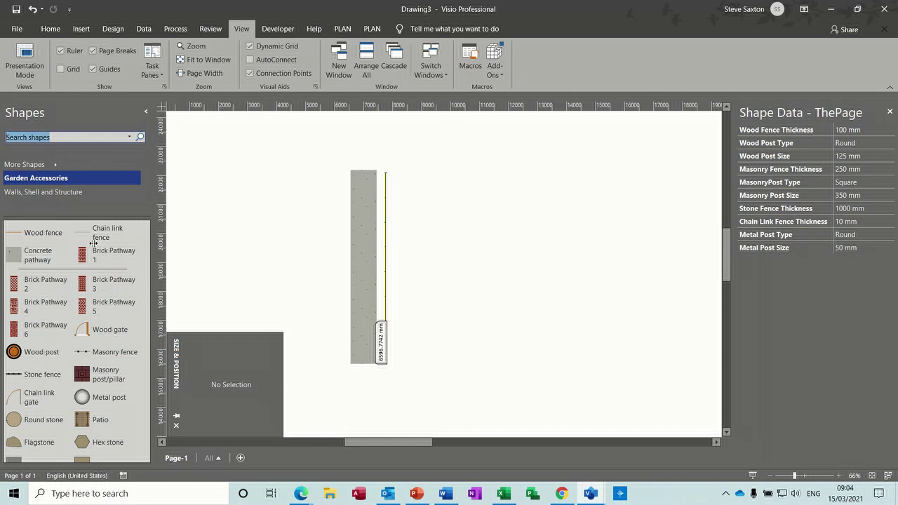
{"action": "left_click_drag", "start_coordinate": [14, 255], "coordinate": [188, 183]}
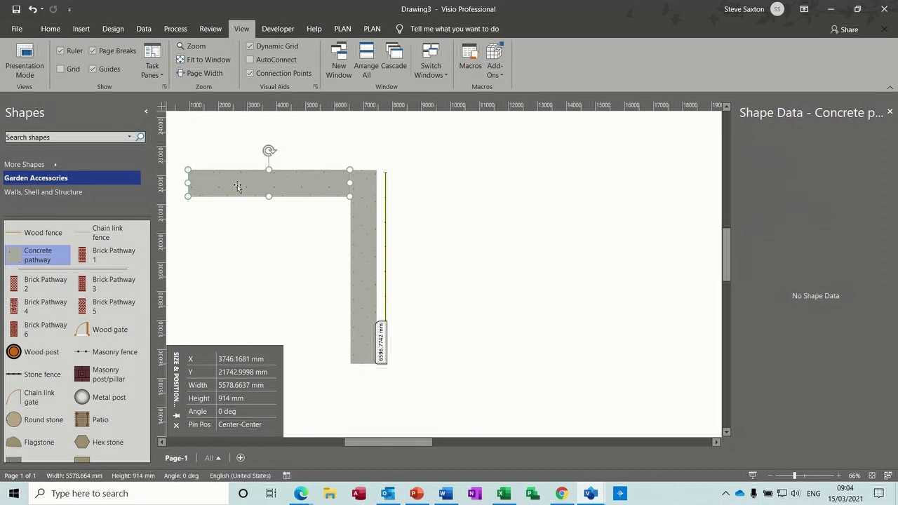
{"action": "left_click", "coordinate": [307, 225]}
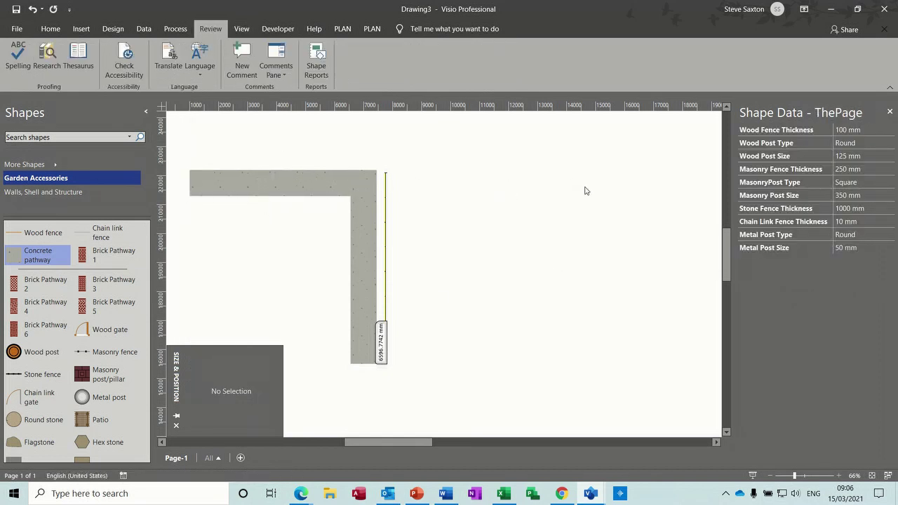
- Place a Wood fence about 15839 mm long along the pathway's top edge and a second one running 6600 mm straight down from its right end
{"action": "left_click_drag", "start_coordinate": [26, 233], "coordinate": [651, 169]}
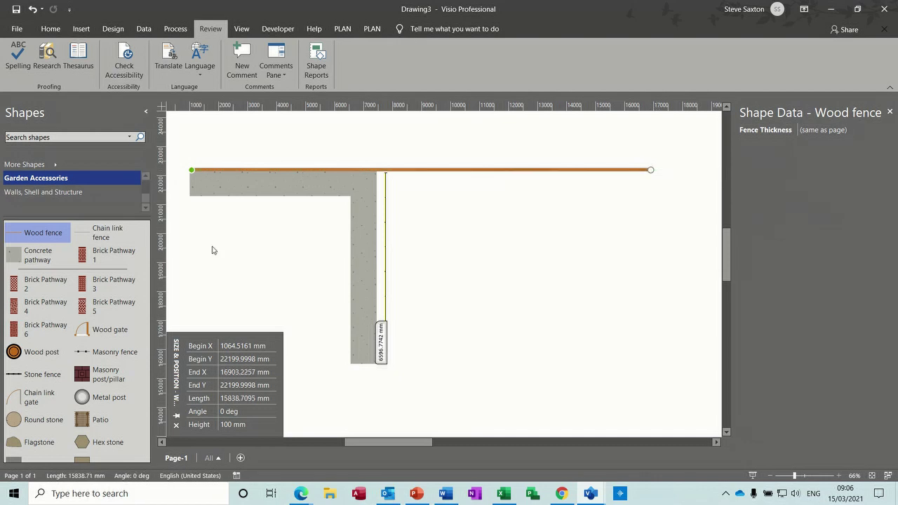
{"action": "left_click_drag", "start_coordinate": [42, 233], "coordinate": [651, 169]}
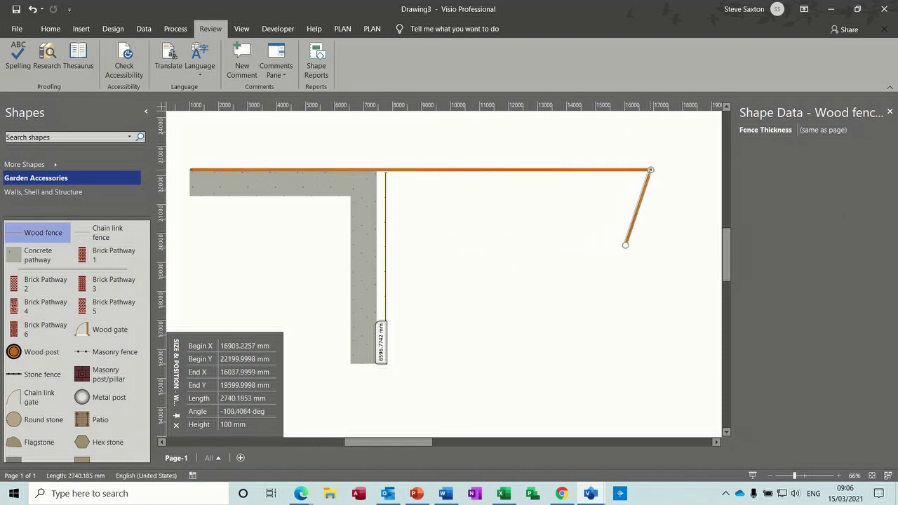
{"action": "left_click_drag", "start_coordinate": [626, 245], "coordinate": [650, 361]}
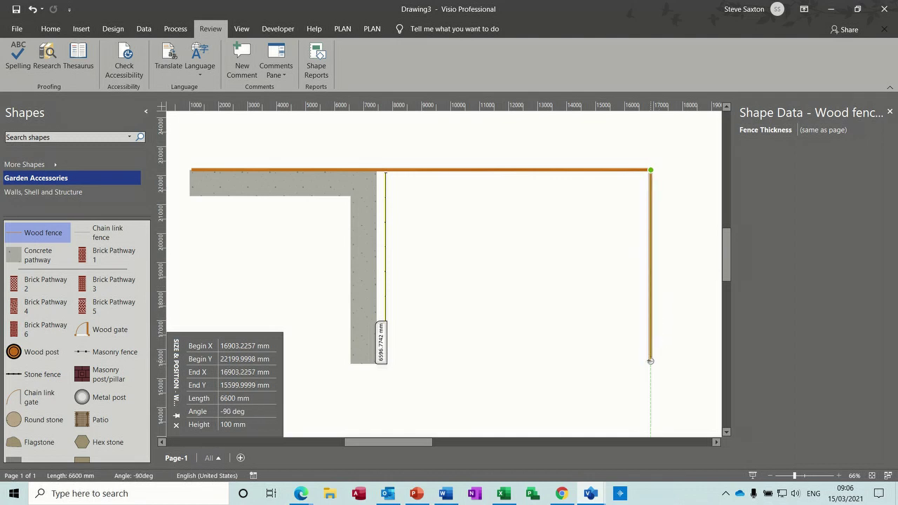
- Place a third Wood fence from the vertical pathway's lower end to the right-hand fence, and lower both fences slightly below the pathway
{"action": "left_click_drag", "start_coordinate": [32, 233], "coordinate": [357, 364]}
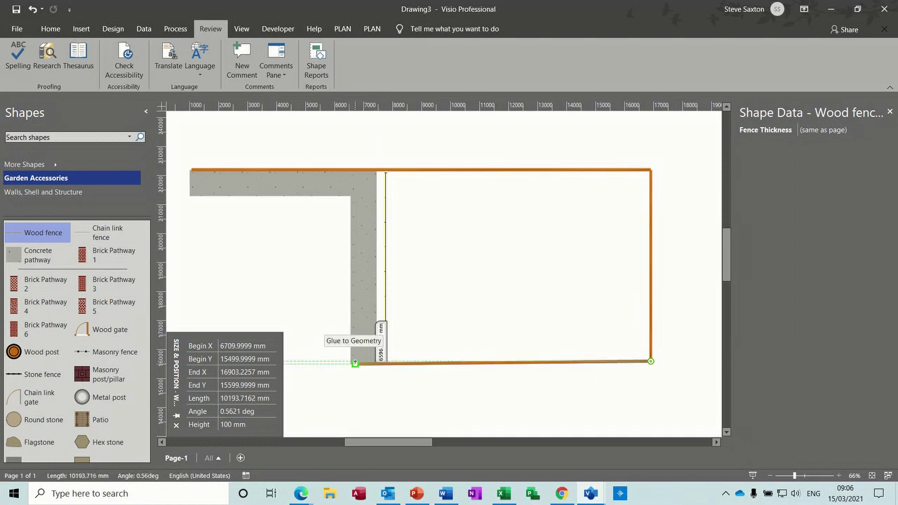
{"action": "left_click_drag", "start_coordinate": [355, 362], "coordinate": [355, 363]}
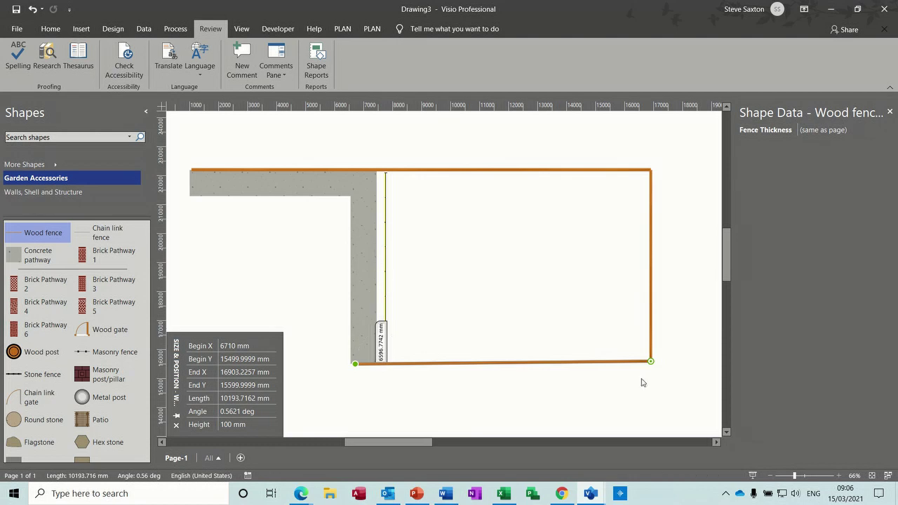
{"action": "left_click_drag", "start_coordinate": [651, 360], "coordinate": [628, 372]}
{"action": "left_click", "coordinate": [652, 357]}
{"action": "left_click_drag", "start_coordinate": [651, 361], "coordinate": [650, 369]}
{"action": "left_click", "coordinate": [615, 401]}
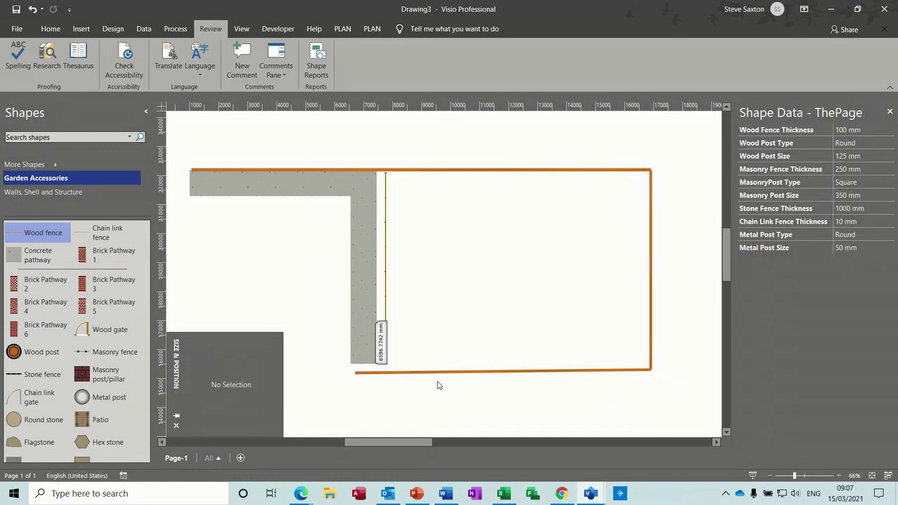
- Level the lower Wood fence horizontally and extend it to the pathway's left edge, about 10303 mm long
{"action": "left_click", "coordinate": [357, 374]}
{"action": "left_click_drag", "start_coordinate": [355, 373], "coordinate": [357, 369]}
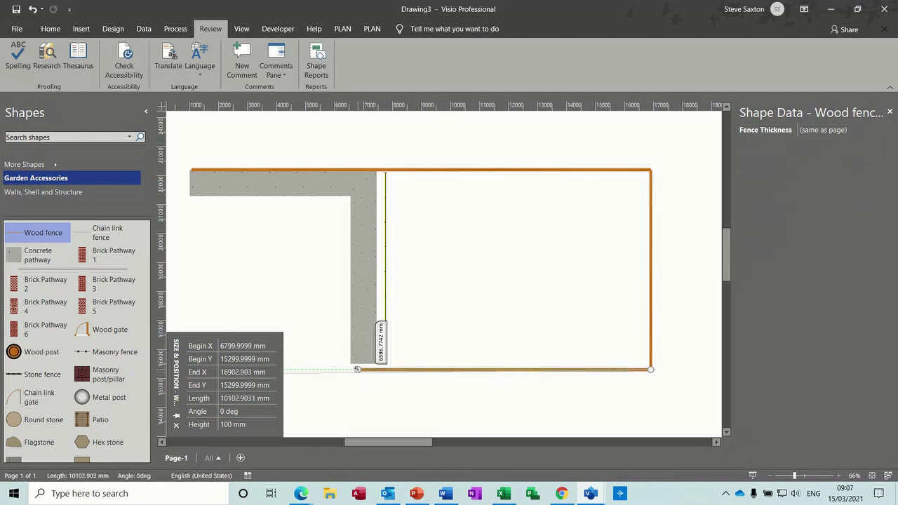
{"action": "left_click", "coordinate": [462, 388]}
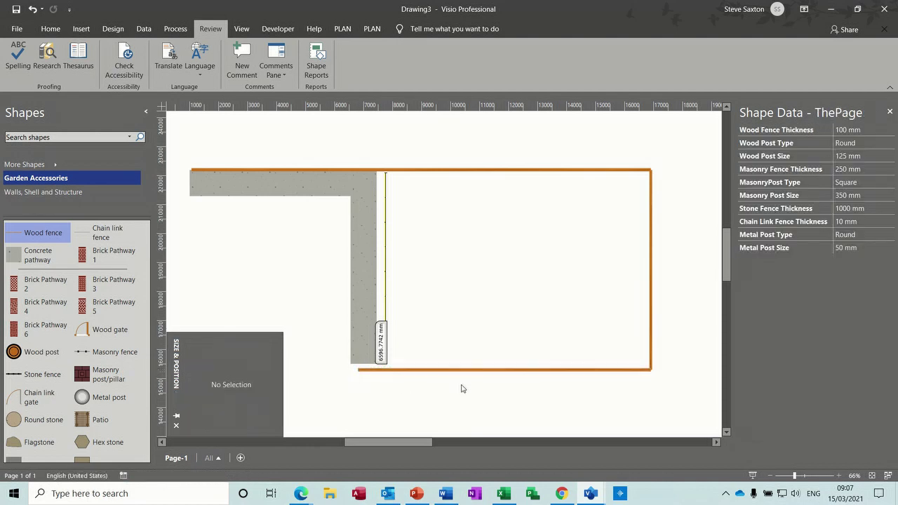
{"action": "left_click", "coordinate": [355, 368]}
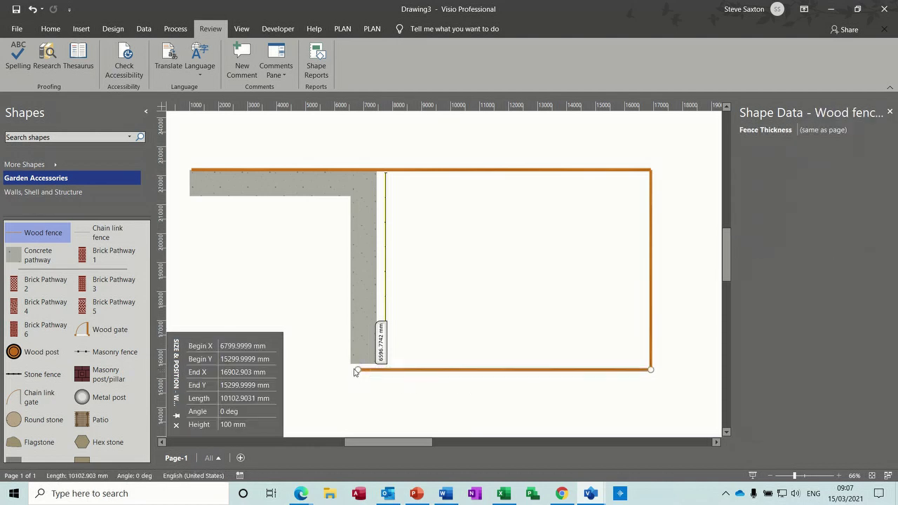
{"action": "left_click_drag", "start_coordinate": [357, 368], "coordinate": [352, 369]}
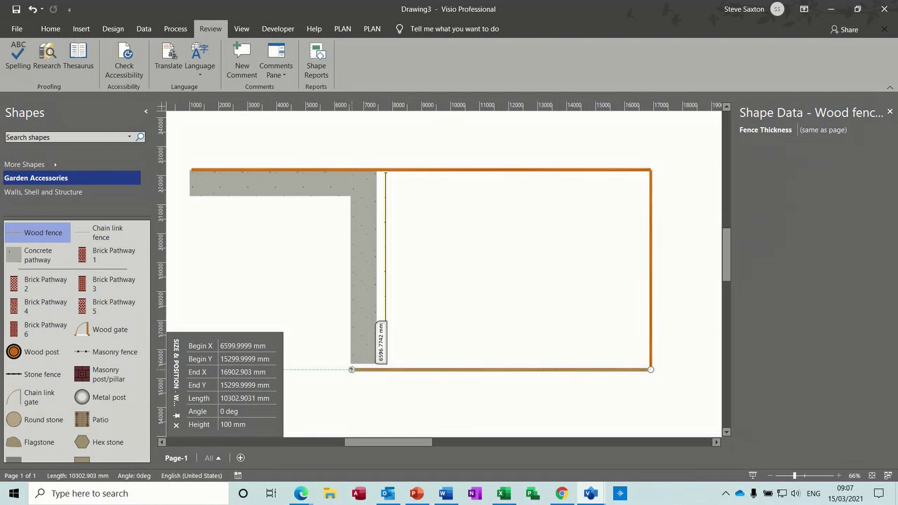
- Extend the vertical Concrete pathway down towards the lower fence, to a height of about 6800 mm
{"action": "left_click", "coordinate": [364, 361]}
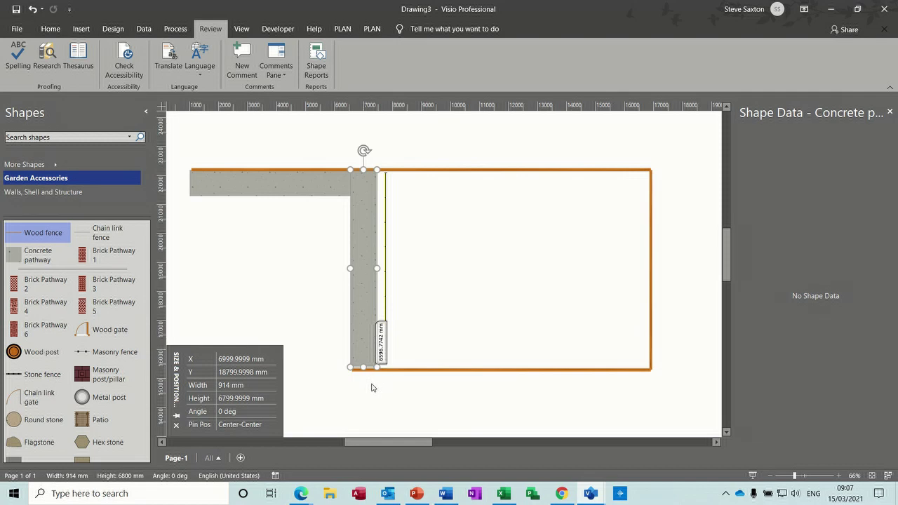
{"action": "left_click", "coordinate": [384, 388]}
{"action": "left_click", "coordinate": [363, 366]}
{"action": "left_click", "coordinate": [431, 288]}
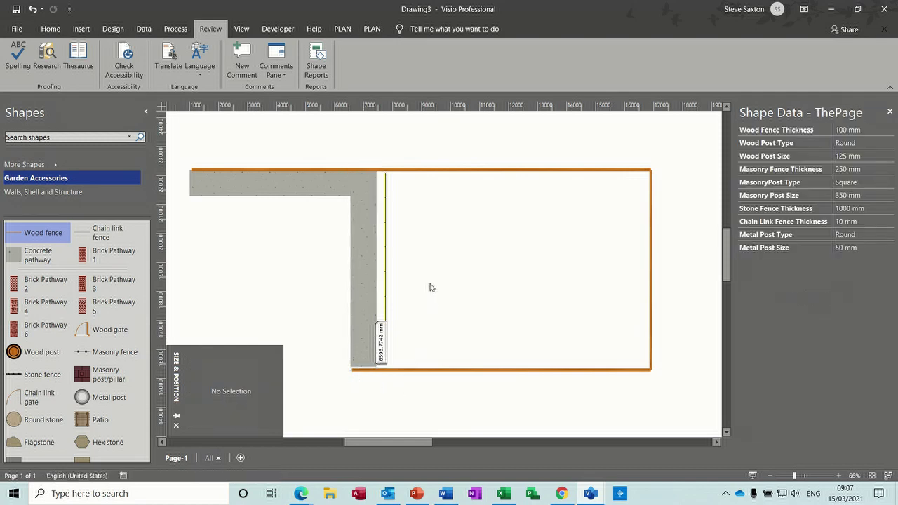
- Stretch the Measure tool's lower end down to the extended pathway's end, about 6747 mm long
{"action": "left_click", "coordinate": [384, 335]}
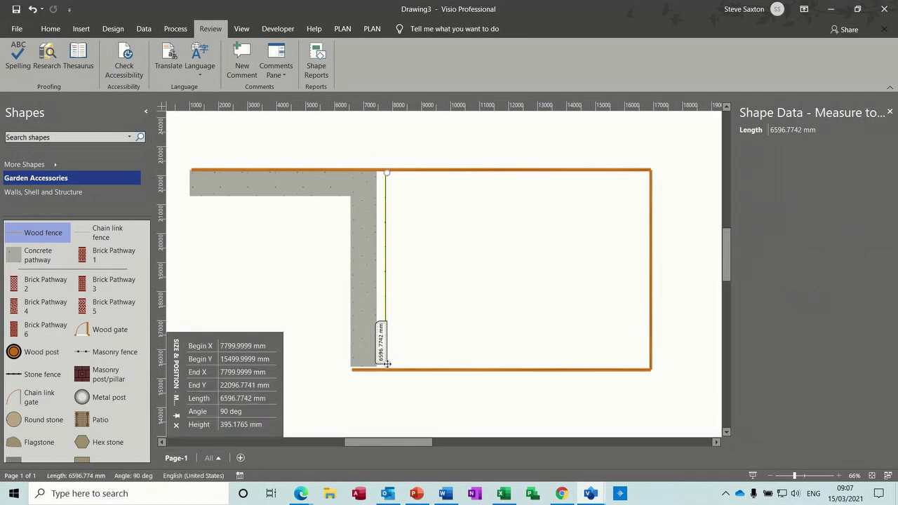
{"action": "left_click_drag", "start_coordinate": [387, 364], "coordinate": [388, 366]}
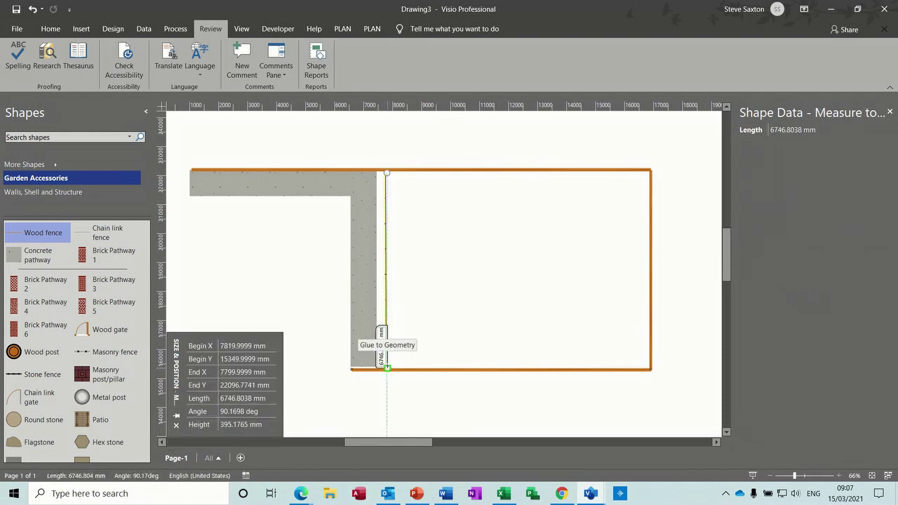
{"action": "left_click", "coordinate": [415, 320]}
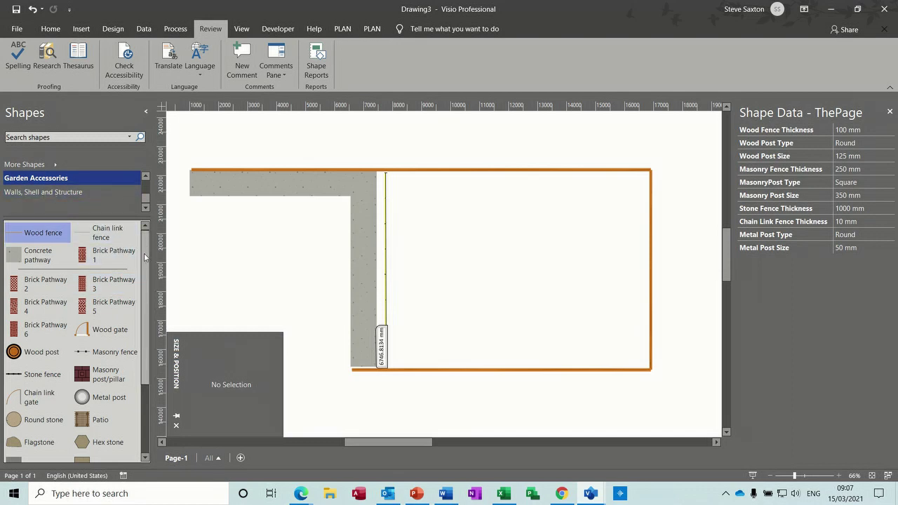
- Place a Patio right of the Measure tool, 2438 mm wide, and stretch it between the upper and lower fences to about 6800 mm
{"action": "scroll", "coordinate": [144, 280], "scroll_direction": "down", "scroll_amount": 2}
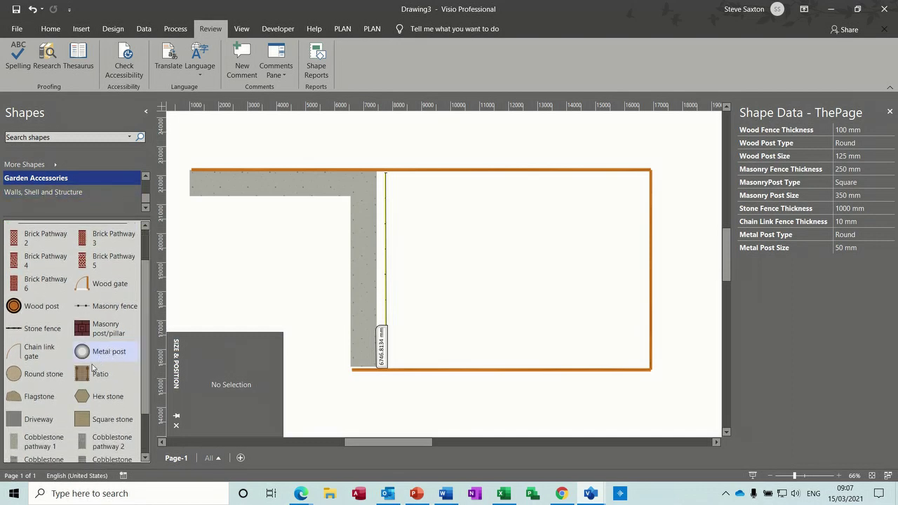
{"action": "left_click_drag", "start_coordinate": [98, 374], "coordinate": [421, 213]}
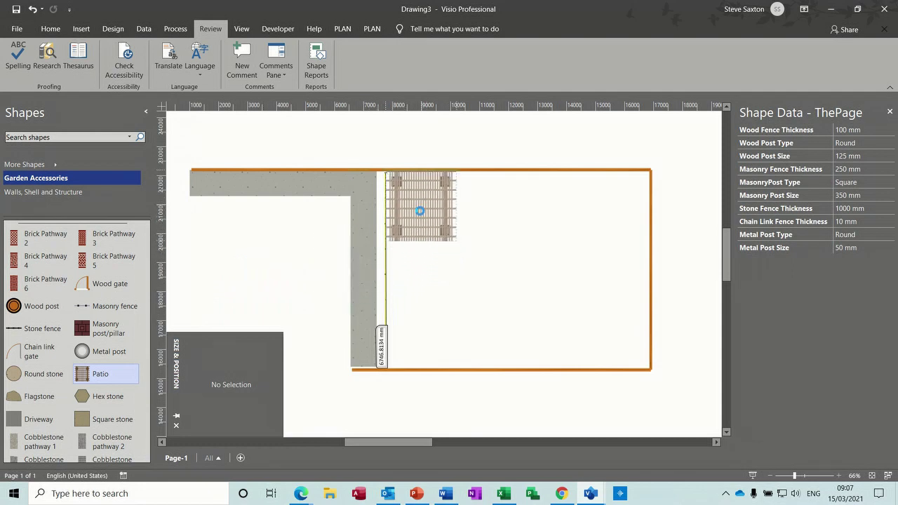
{"action": "left_click_drag", "start_coordinate": [419, 211], "coordinate": [420, 212]}
{"action": "left_click_drag", "start_coordinate": [421, 242], "coordinate": [421, 367]}
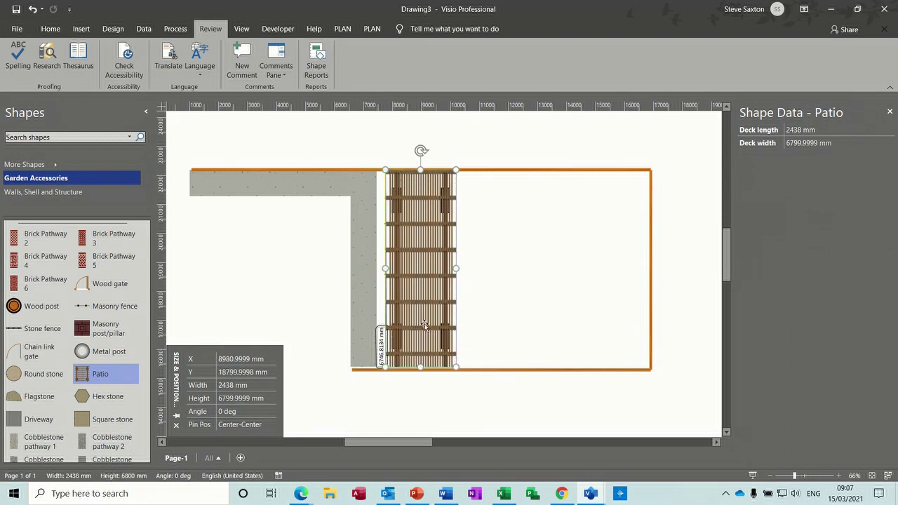
{"action": "left_click_drag", "start_coordinate": [424, 325], "coordinate": [425, 325]}
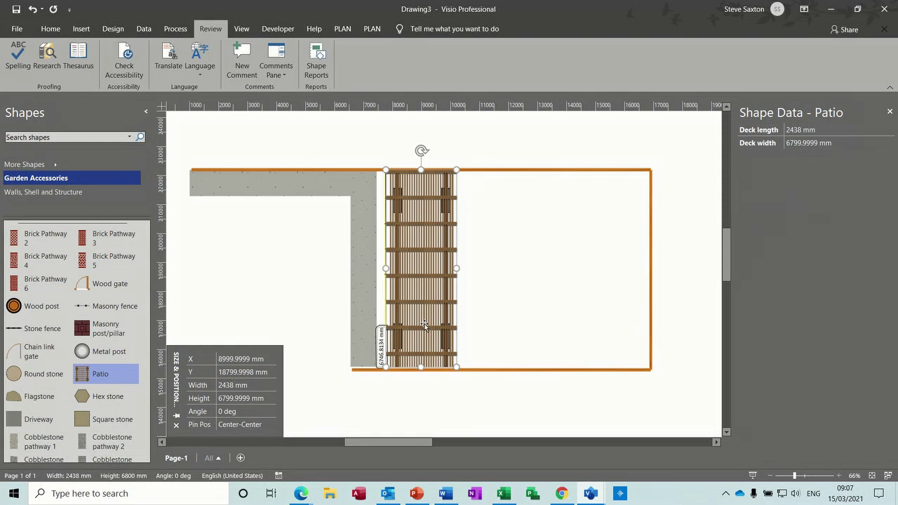
{"action": "left_click", "coordinate": [495, 245]}
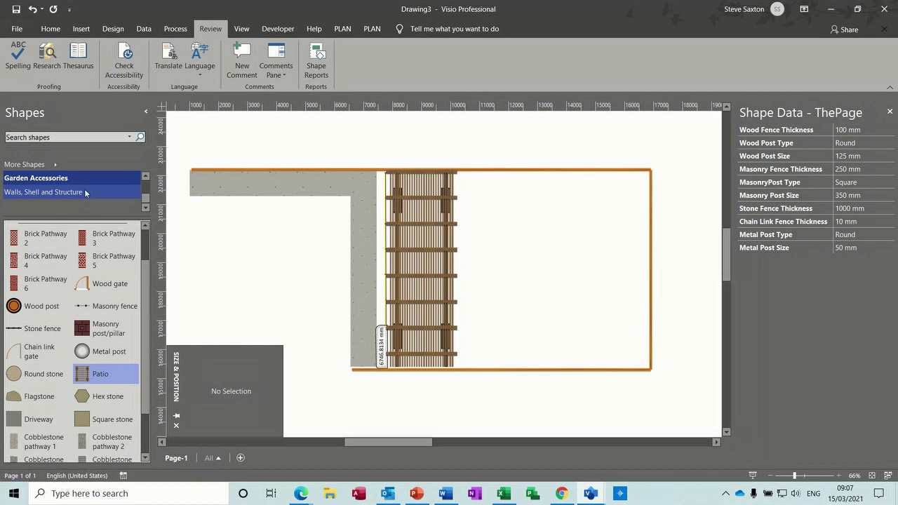
{"action": "scroll", "coordinate": [78, 184], "scroll_direction": "up", "scroll_amount": 1}
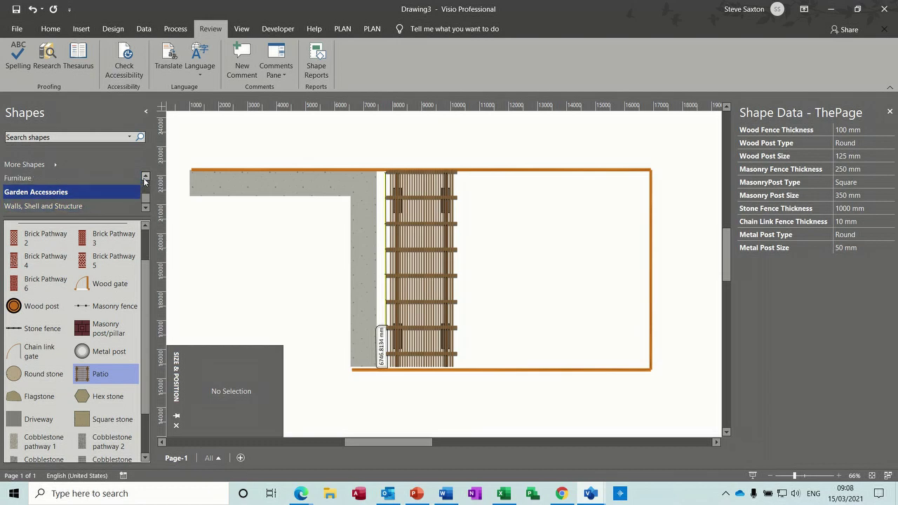
{"action": "left_click", "coordinate": [73, 180]}
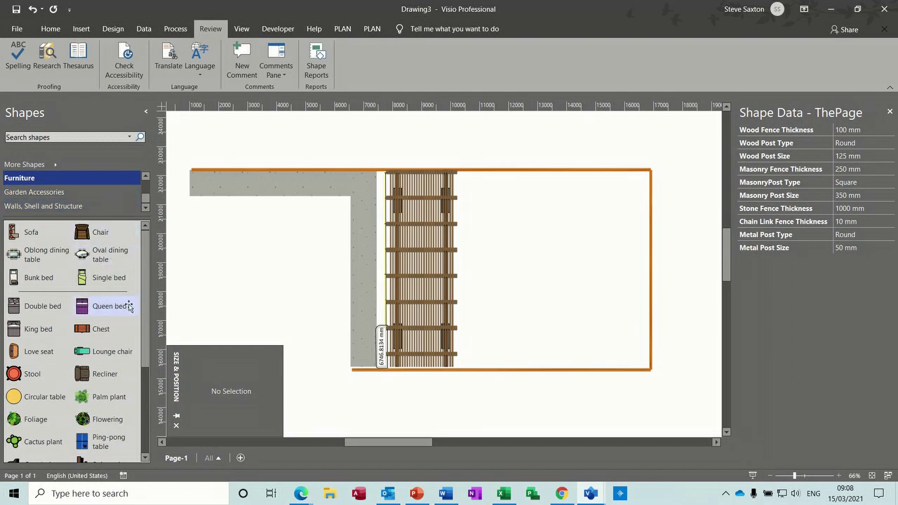
{"action": "mouse_move", "coordinate": [147, 304]}
{"action": "left_mouse_down"}
{"action": "mouse_move", "coordinate": [136, 421]}
{"action": "mouse_move", "coordinate": [146, 297]}
{"action": "left_mouse_up"}
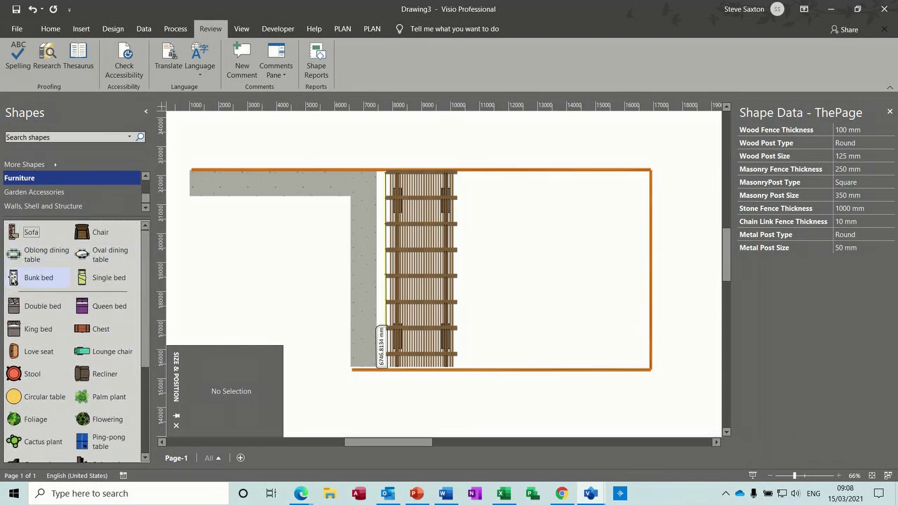
{"action": "left_click", "coordinate": [102, 358]}
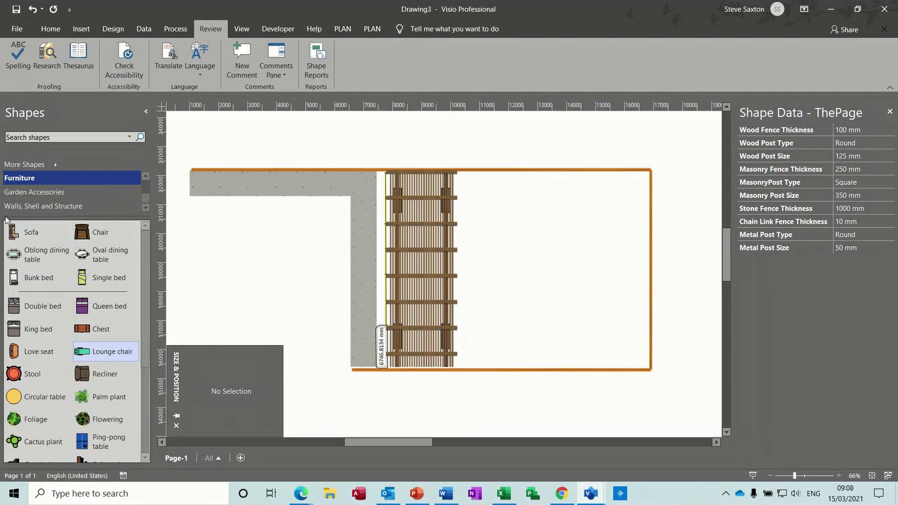
- Place a 3 m by 2.5 m Room in the garden's upper right corner with a Double door 1800 mm wide in its lower wall
{"action": "left_click", "coordinate": [24, 206]}
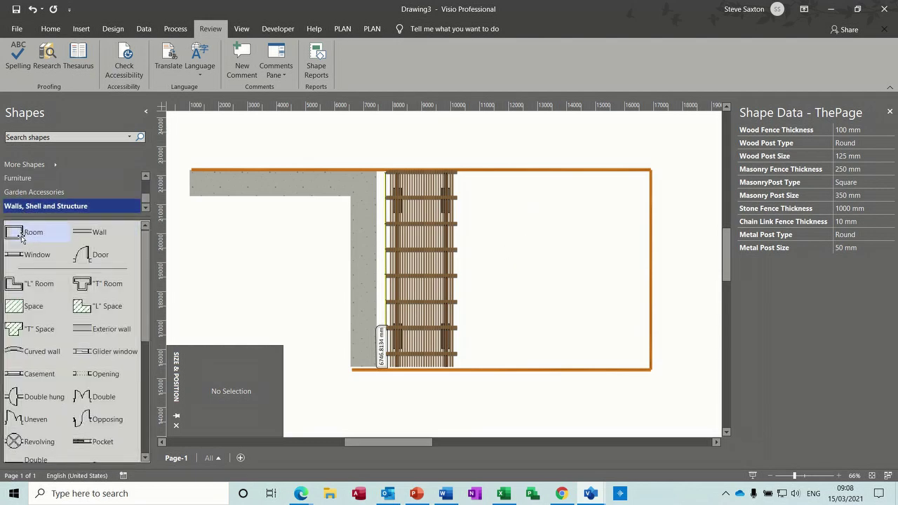
{"action": "left_click_drag", "start_coordinate": [16, 237], "coordinate": [583, 222]}
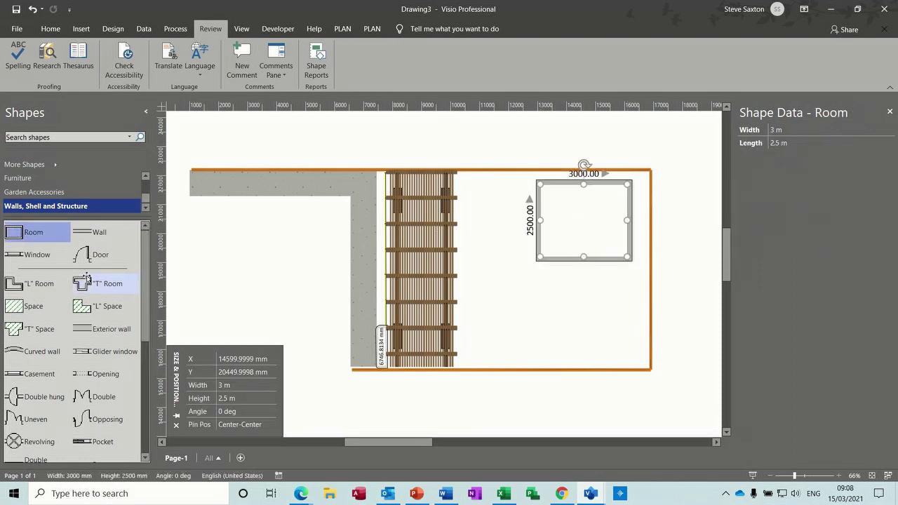
{"action": "left_click_drag", "start_coordinate": [83, 397], "coordinate": [584, 257]}
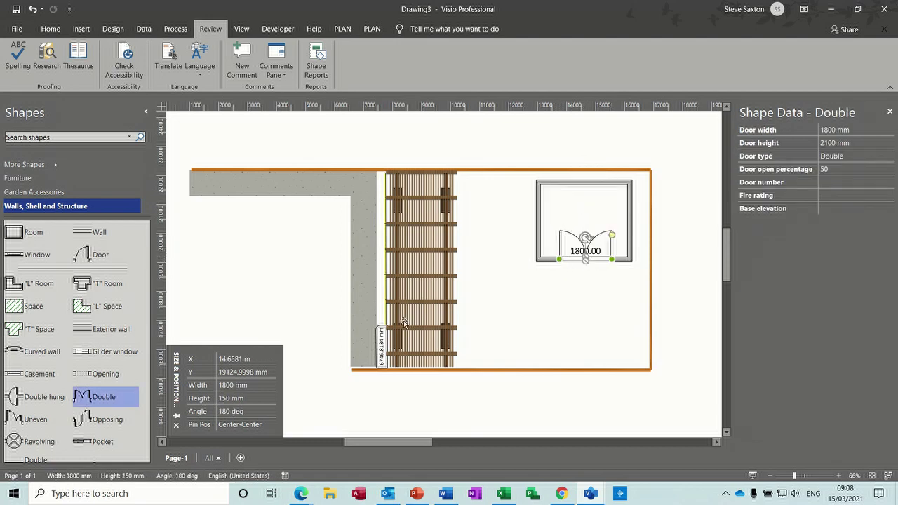
{"action": "left_click", "coordinate": [578, 213]}
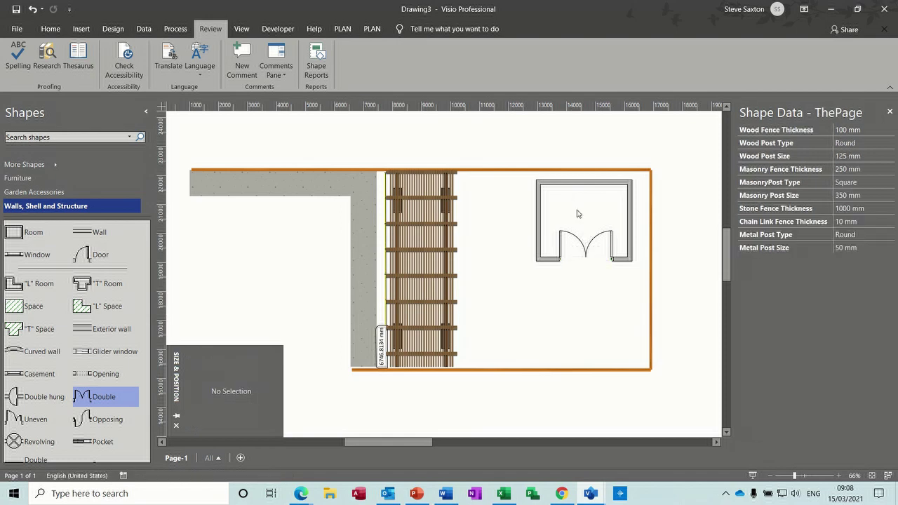
- Label the room "Summer House"
{"action": "left_click", "coordinate": [580, 187]}
{"action": "scroll", "coordinate": [579, 191], "scroll_direction": "up", "scroll_amount": 2}
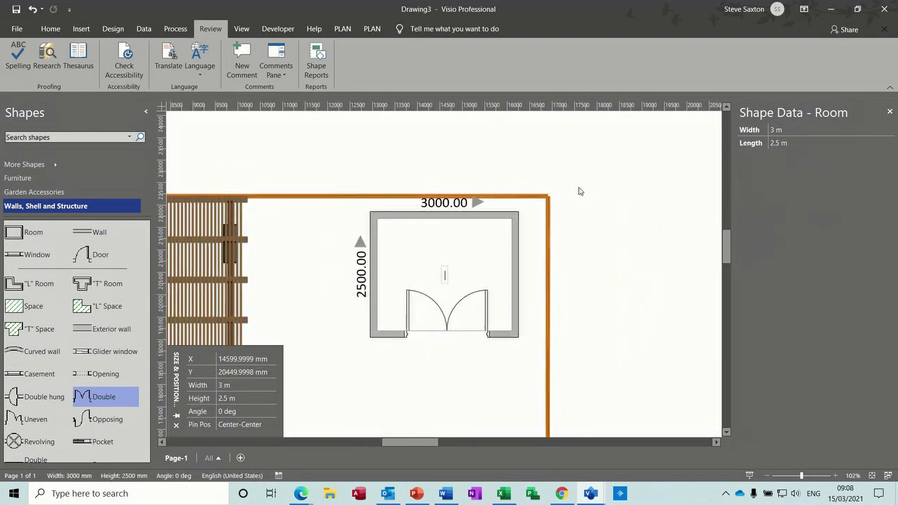
{"action": "type", "text": "S"}
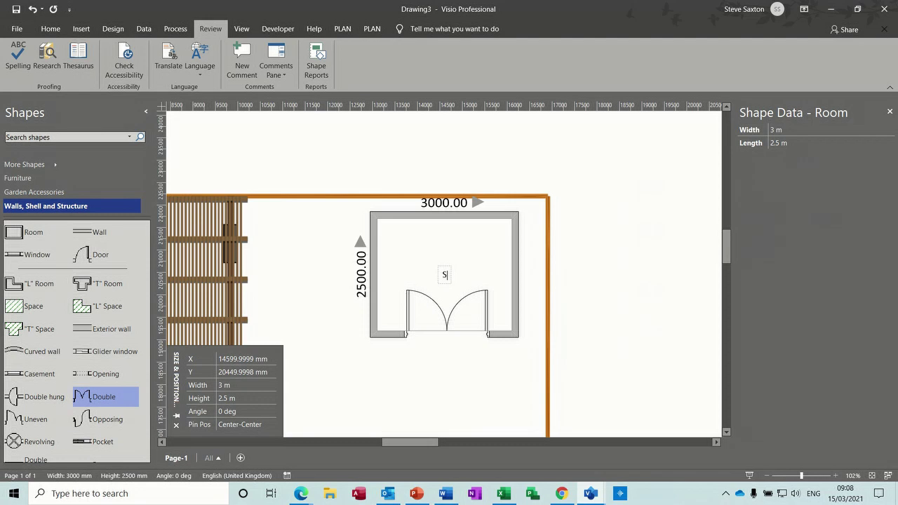
{"action": "type", "text": "ummer House"}
{"action": "left_click", "coordinate": [449, 374]}
{"action": "scroll", "coordinate": [449, 374], "scroll_direction": "down", "scroll_amount": 2}
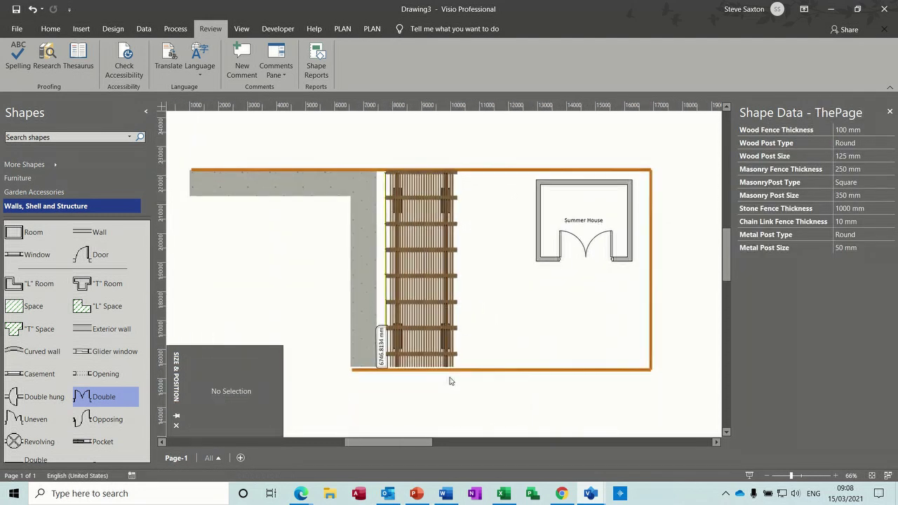
- Place a Lounge chair rotated to -90 degrees in the summer house's upper left corner
{"action": "left_click", "coordinate": [59, 192]}
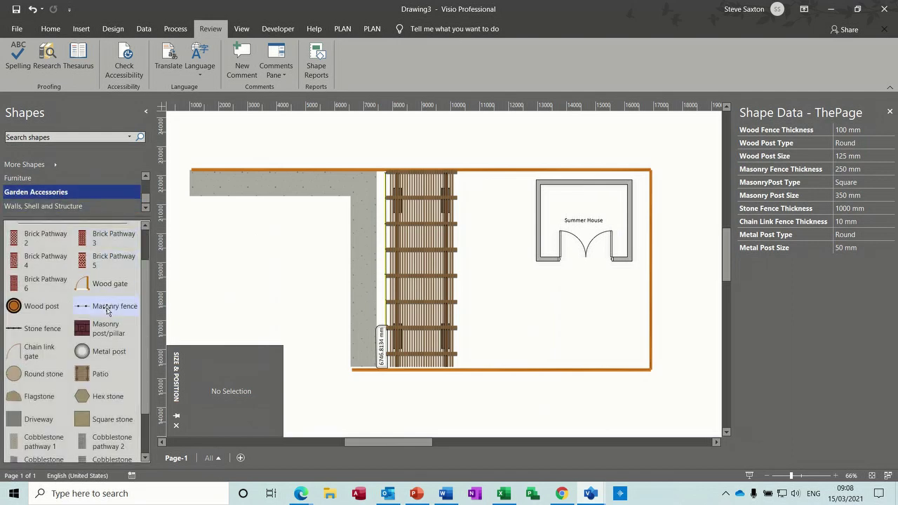
{"action": "left_click", "coordinate": [61, 178]}
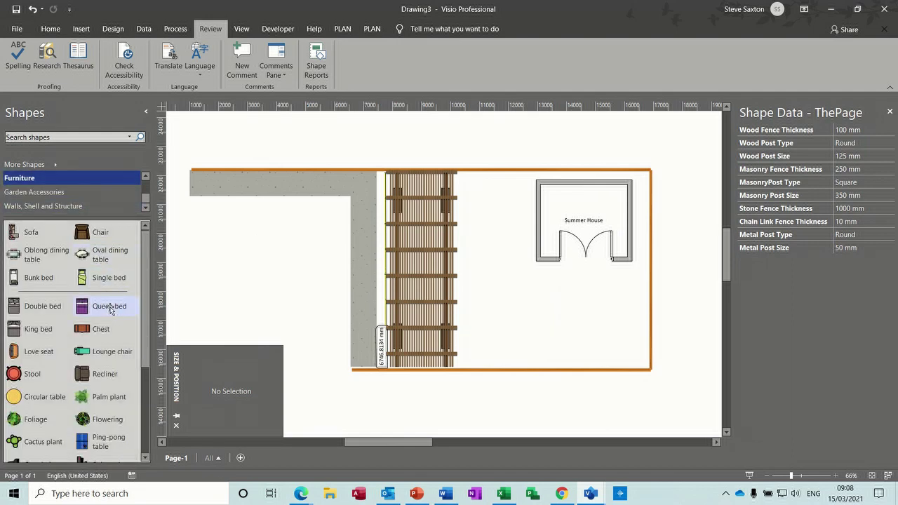
{"action": "left_click_drag", "start_coordinate": [99, 356], "coordinate": [567, 199]}
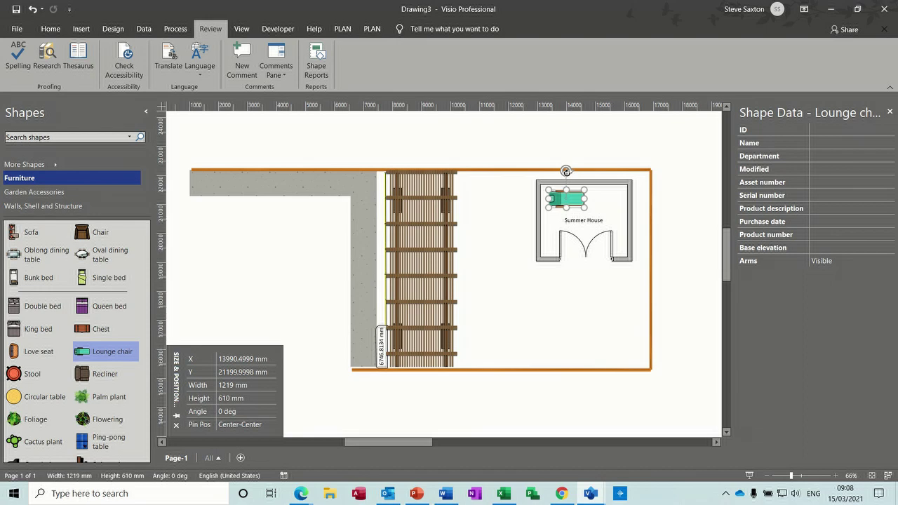
{"action": "left_click_drag", "start_coordinate": [566, 171], "coordinate": [585, 204]}
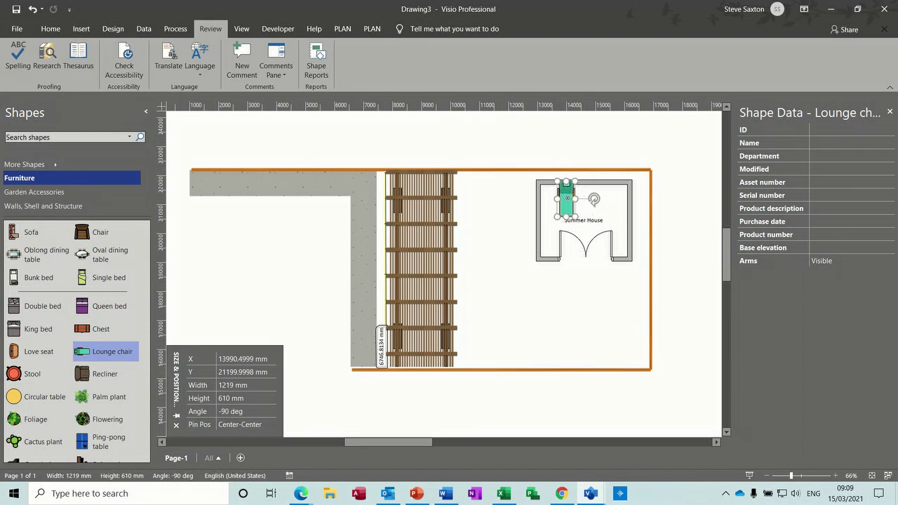
{"action": "left_click_drag", "start_coordinate": [569, 206], "coordinate": [555, 209]}
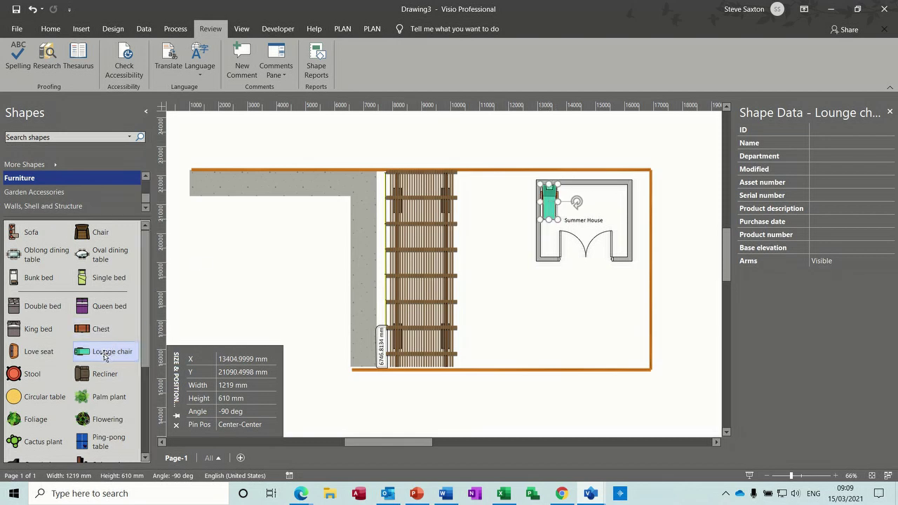
- Copy the lounge chair to the summer house's upper right corner, level with the first one
{"action": "left_click_drag", "start_coordinate": [550, 209], "coordinate": [620, 212]}
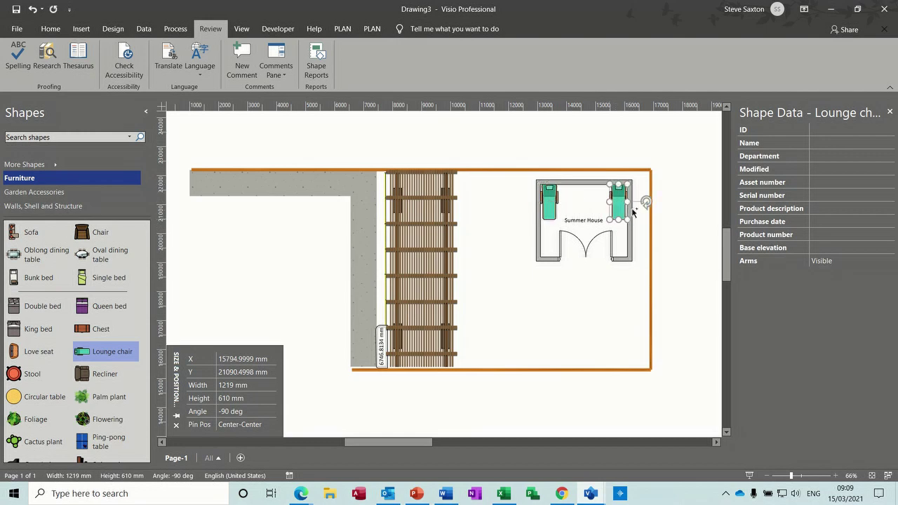
{"action": "left_click", "coordinate": [550, 216]}
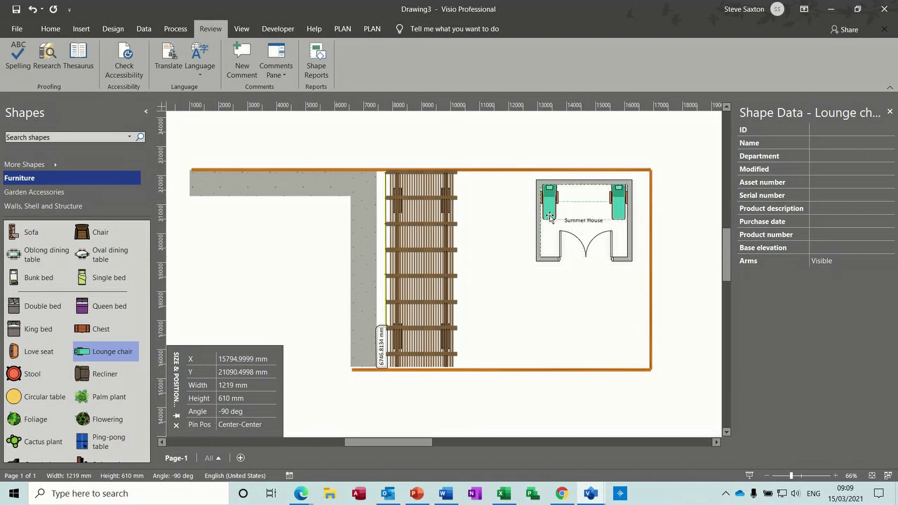
{"action": "left_click", "coordinate": [509, 257]}
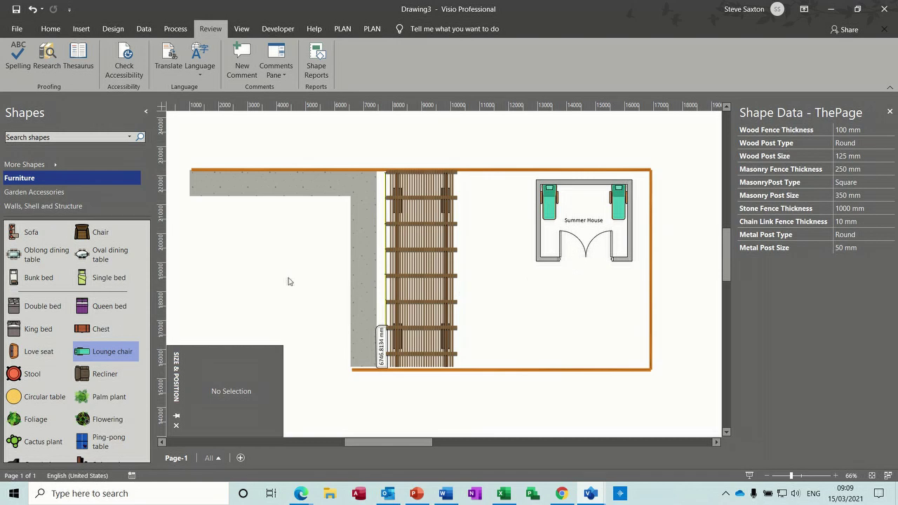
- Place a Grass lawn in the garden's lower right area, stretched from the patio to the right fence, about 6581 mm long and 2800 mm wide
{"action": "left_click", "coordinate": [134, 192]}
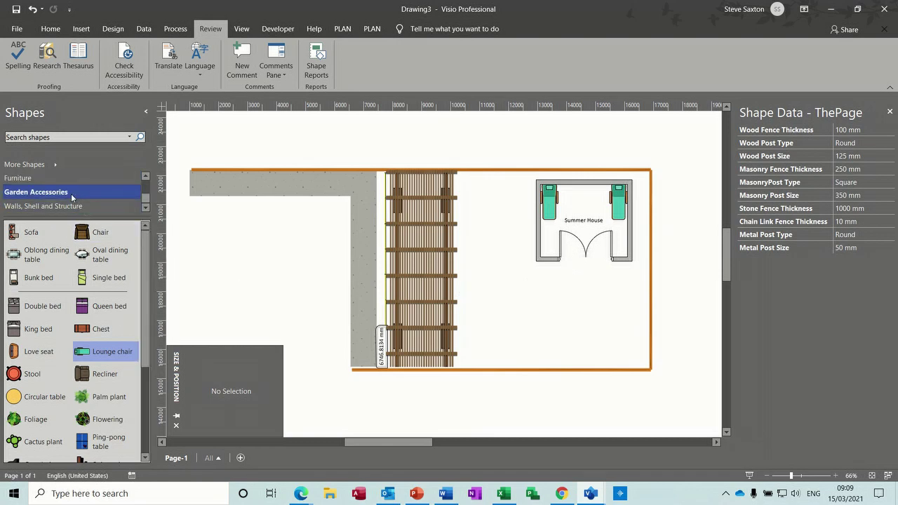
{"action": "scroll", "coordinate": [146, 336], "scroll_direction": "down", "scroll_amount": 3}
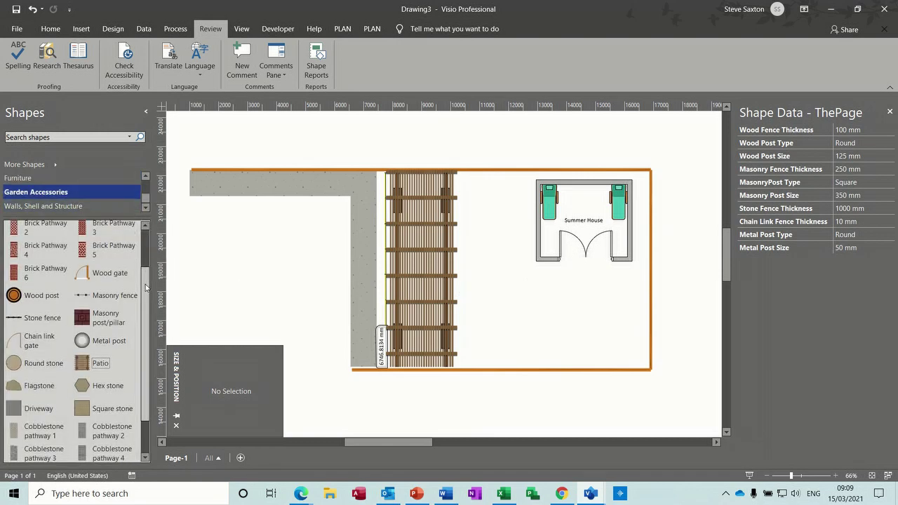
{"action": "left_click_drag", "start_coordinate": [38, 428], "coordinate": [470, 367]}
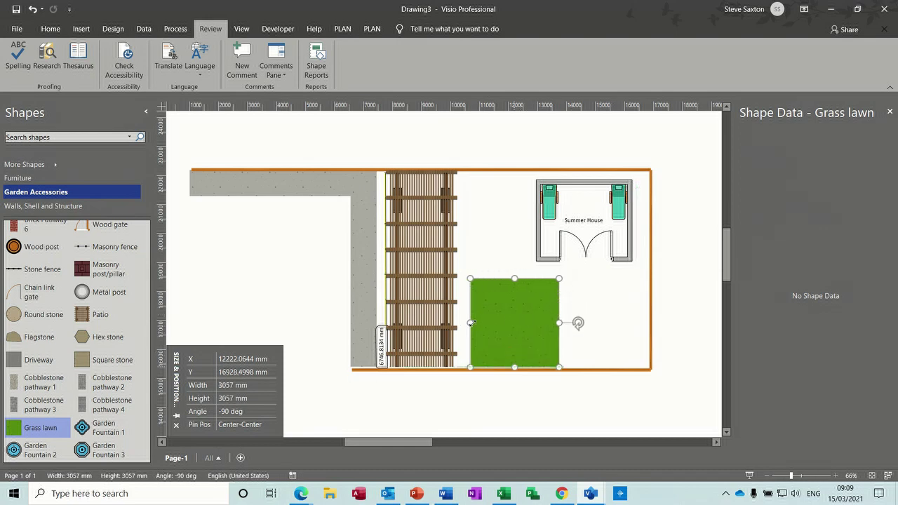
{"action": "left_click_drag", "start_coordinate": [560, 322], "coordinate": [646, 311]}
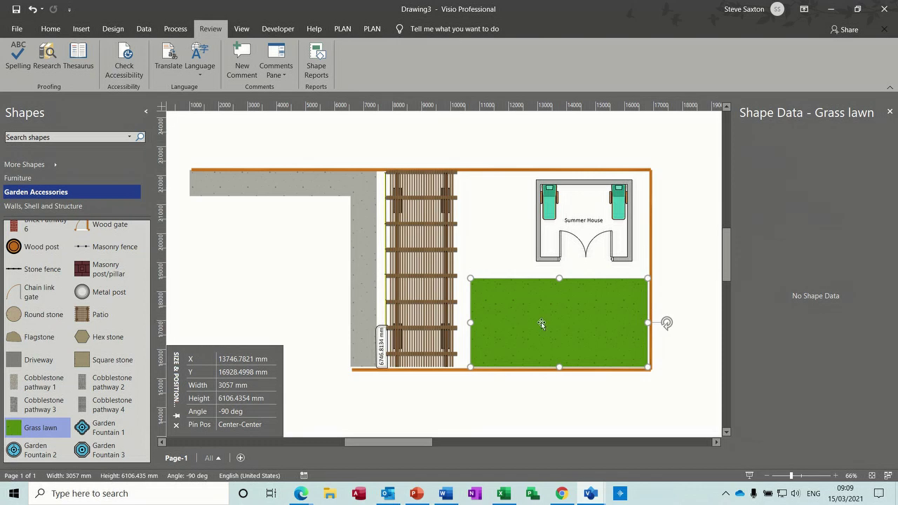
{"action": "left_click_drag", "start_coordinate": [470, 323], "coordinate": [458, 322]}
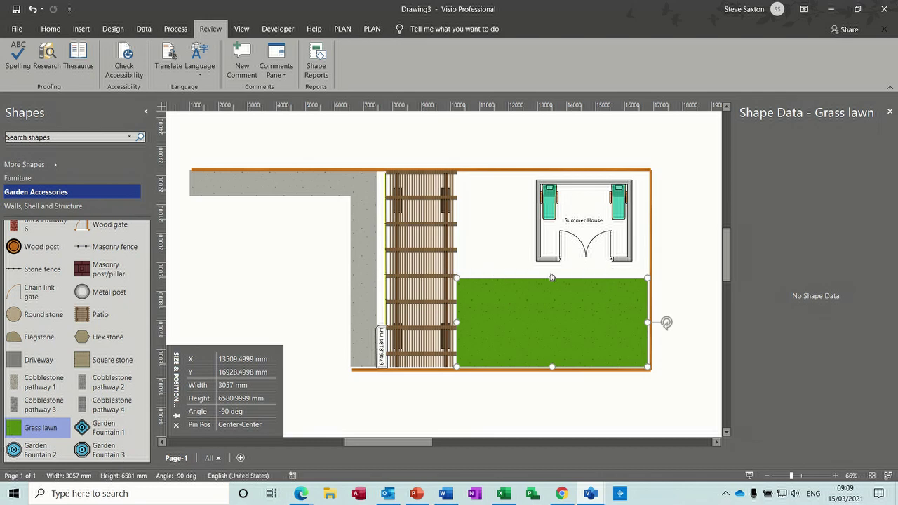
{"action": "left_click_drag", "start_coordinate": [553, 278], "coordinate": [553, 285]}
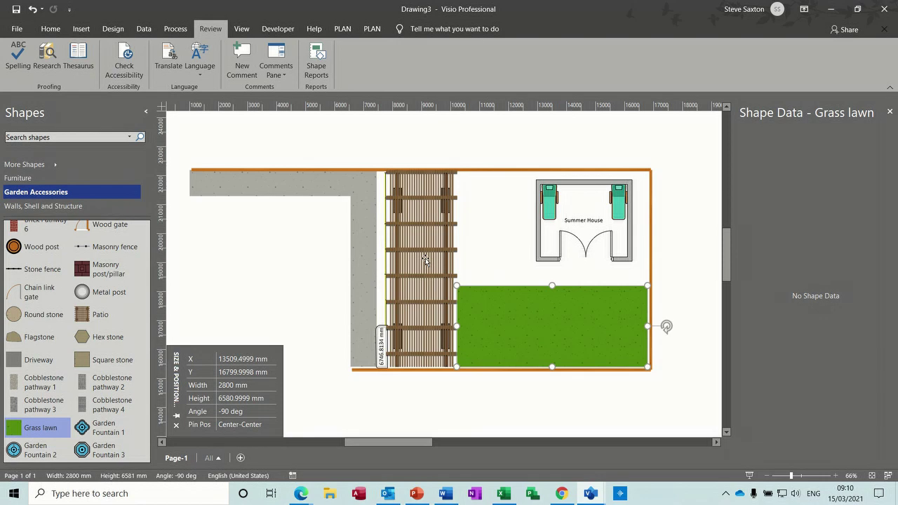
- Place a second Patio directly below the summer house doors, 914 mm by 3400 mm, and nudge it right into line with the summer house
{"action": "left_click_drag", "start_coordinate": [99, 315], "coordinate": [484, 240]}
{"action": "left_click_drag", "start_coordinate": [470, 185], "coordinate": [632, 273]}
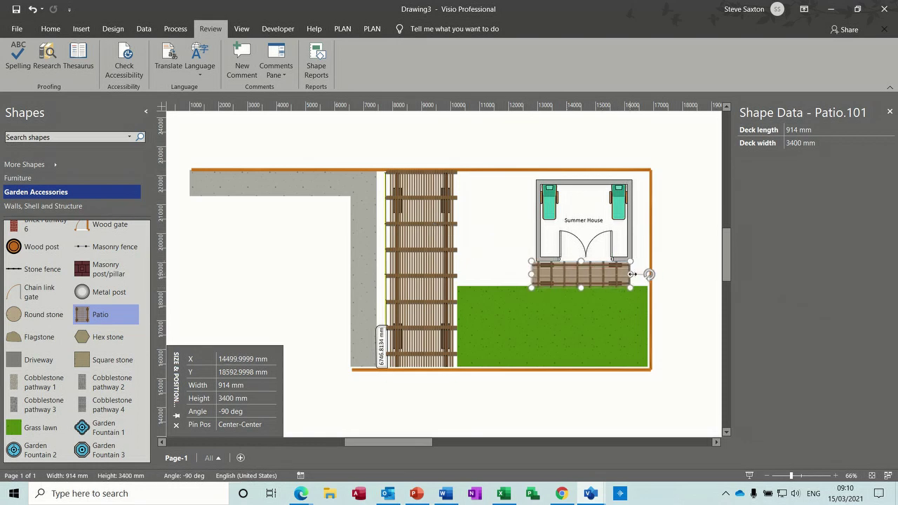
{"action": "left_click", "coordinate": [495, 280]}
{"action": "left_click", "coordinate": [551, 276]}
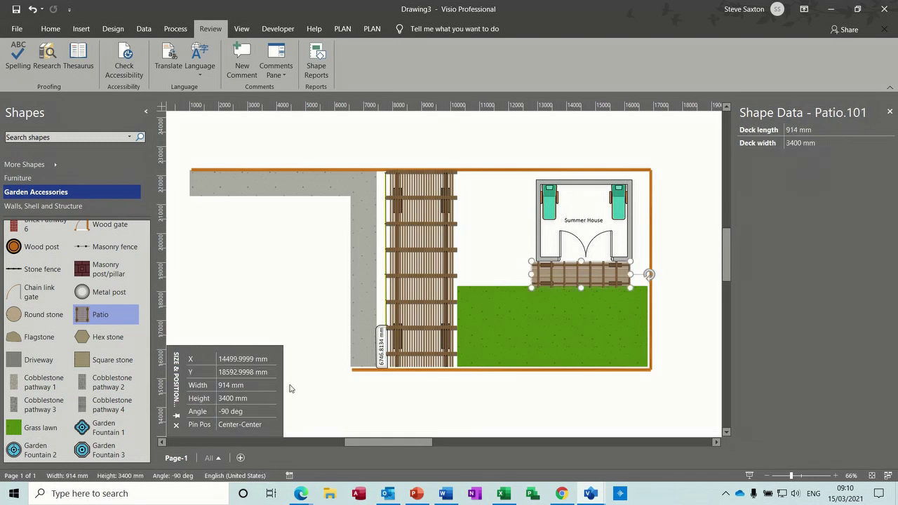
{"action": "left_click", "coordinate": [482, 228]}
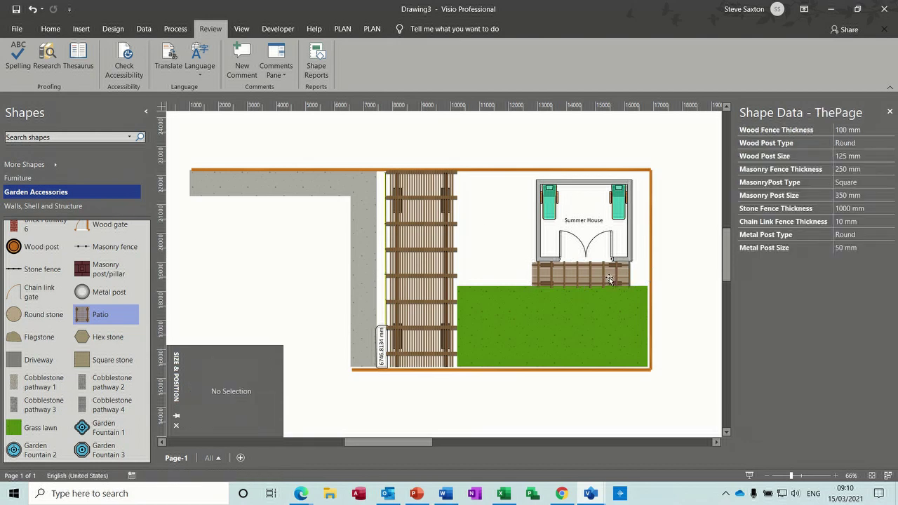
{"action": "left_click", "coordinate": [609, 281]}
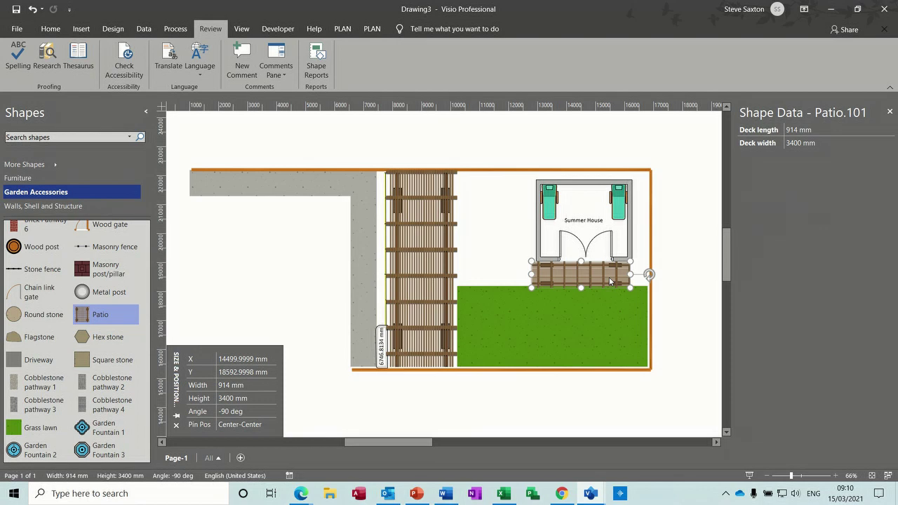
{"action": "key", "text": "Right"}
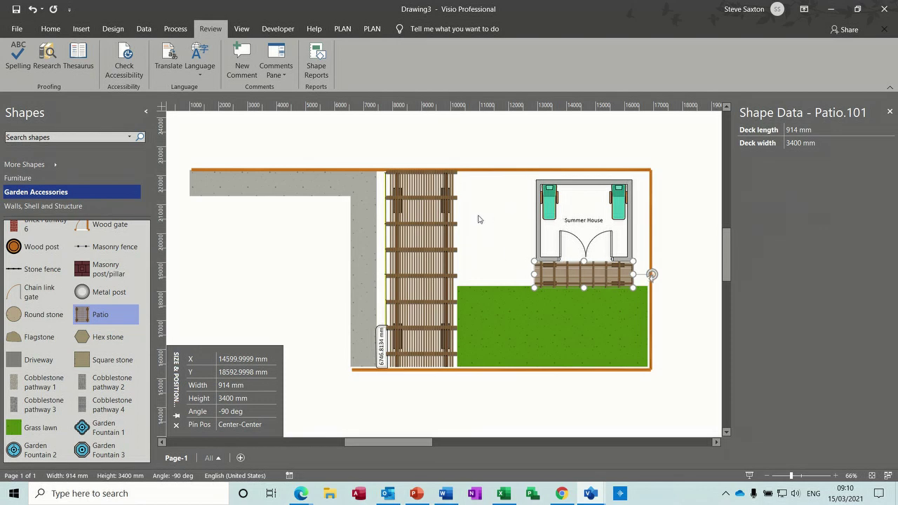
- Place a second Grass lawn between the large patio and the summer house, with a width of 3600 mm and a height of 2600 mm
{"action": "left_click_drag", "start_coordinate": [28, 425], "coordinate": [479, 286]}
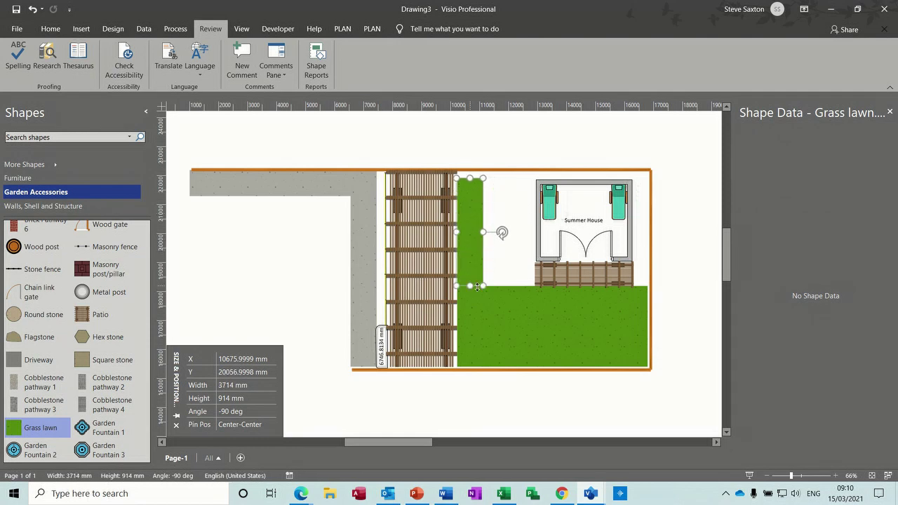
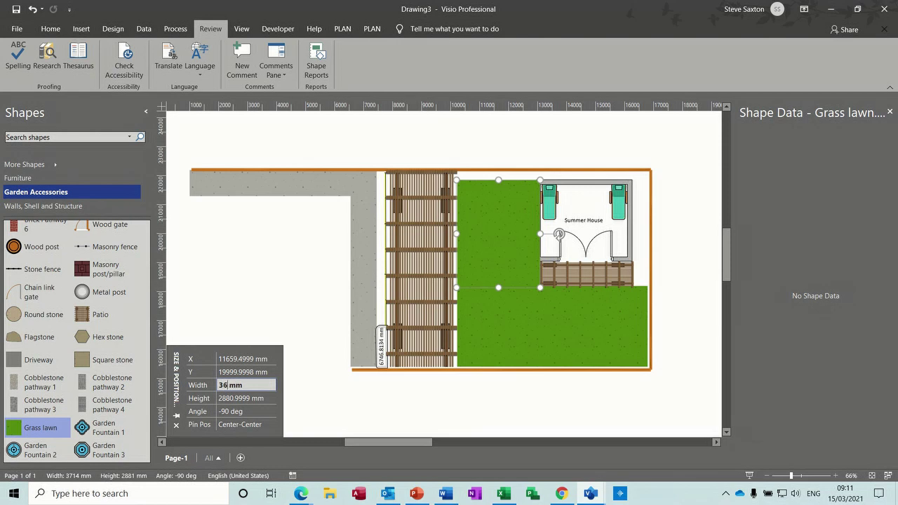
{"action": "key", "text": "Return"}
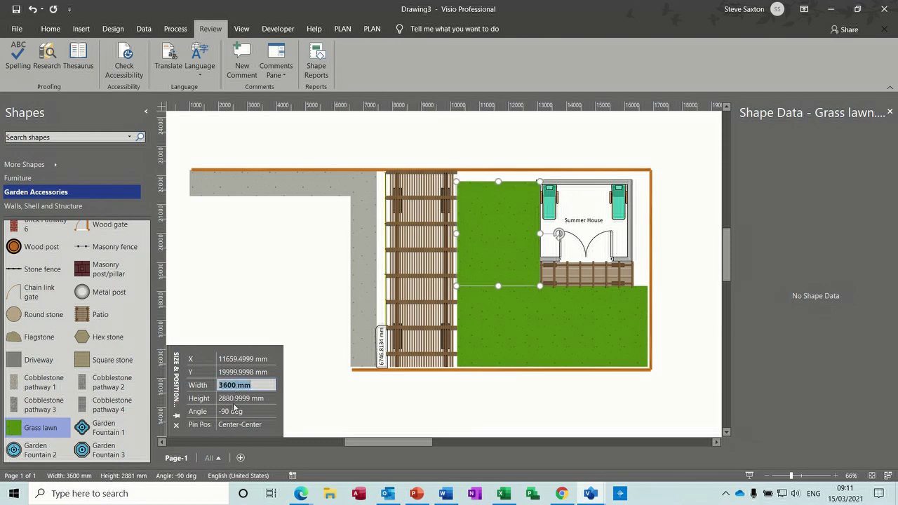
{"action": "left_click", "coordinate": [232, 399]}
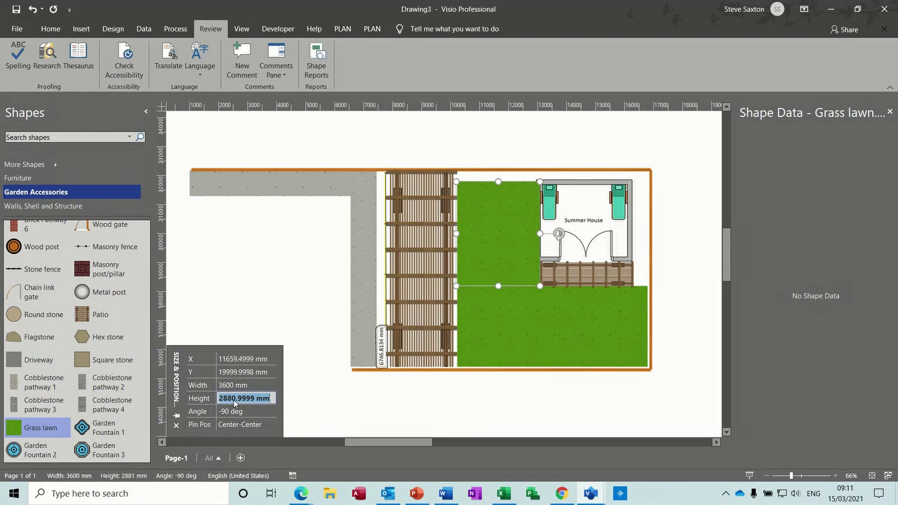
{"action": "type", "text": "2700"}
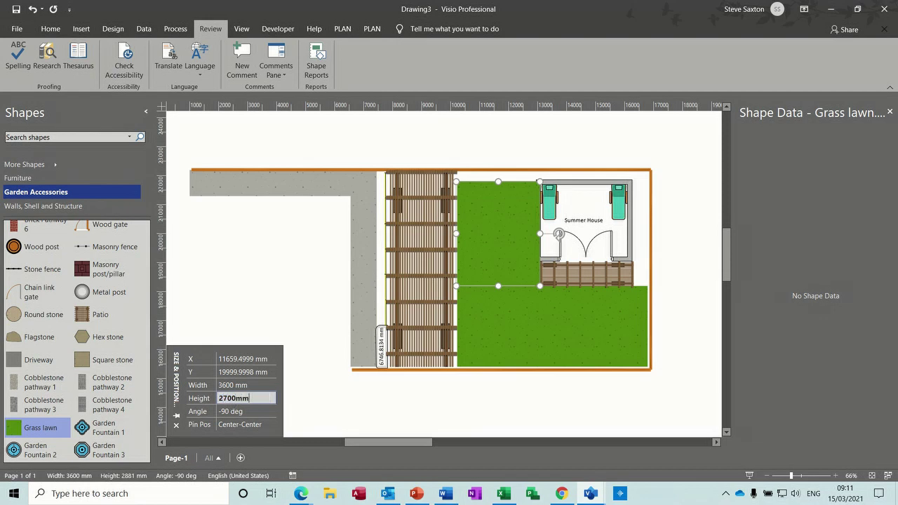
{"action": "key", "text": "Return"}
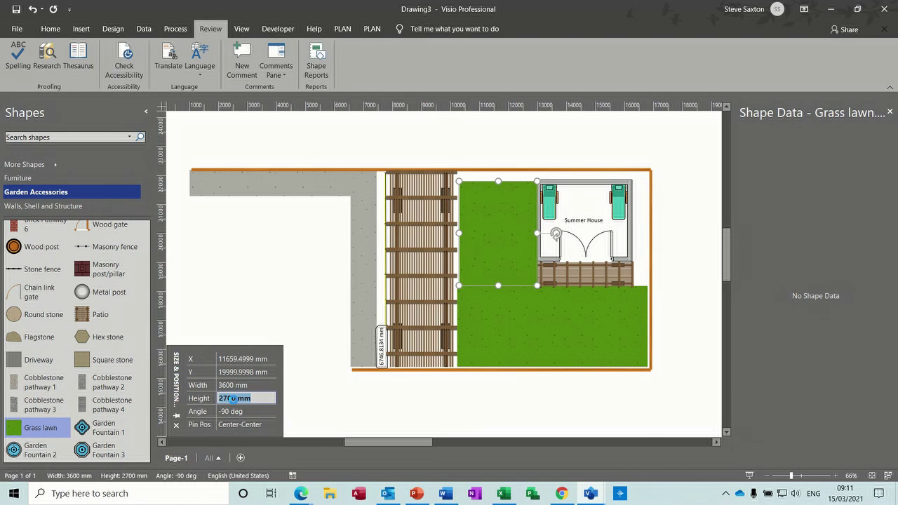
{"action": "left_click", "coordinate": [234, 397]}
{"action": "key", "text": "BackSpace"}
{"action": "type", "text": "6"}
{"action": "key", "text": "Return"}
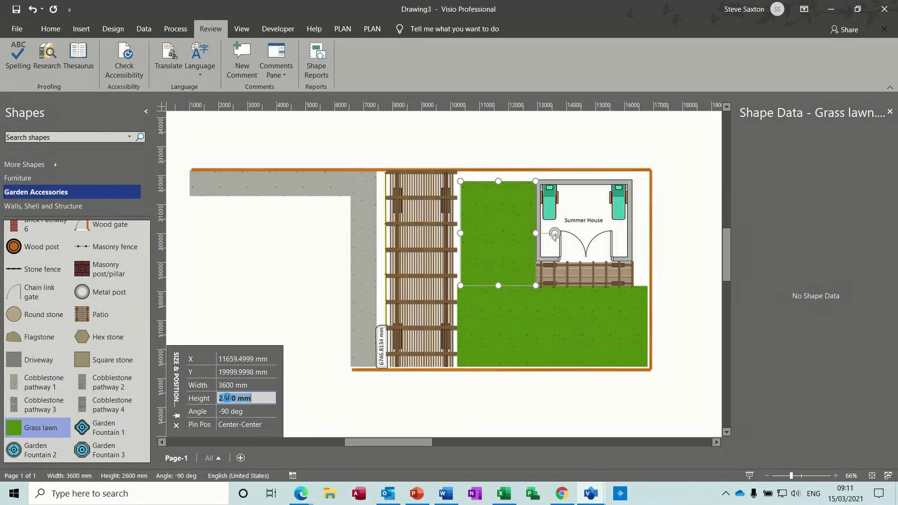
- Stretch the upper lawn's left edge to meet the large patio, giving a height of about 2740 mm
{"action": "left_click", "coordinate": [540, 317]}
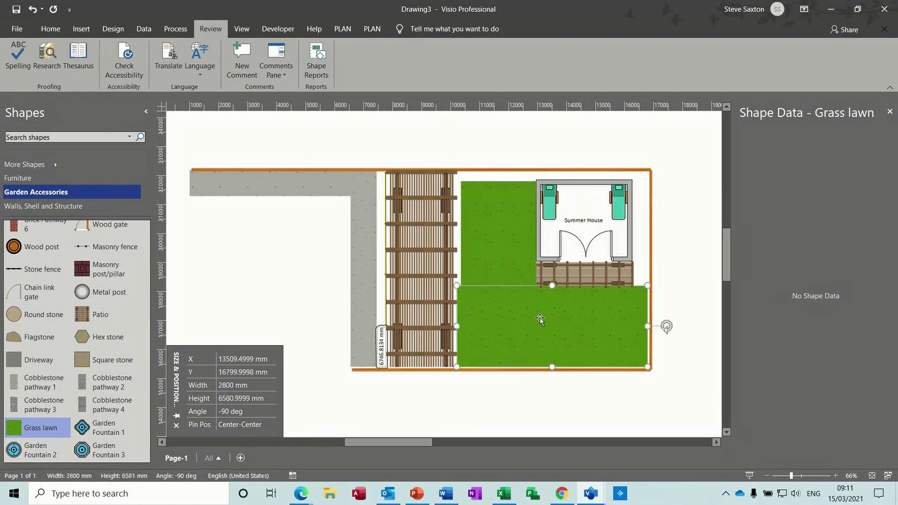
{"action": "left_click", "coordinate": [480, 263]}
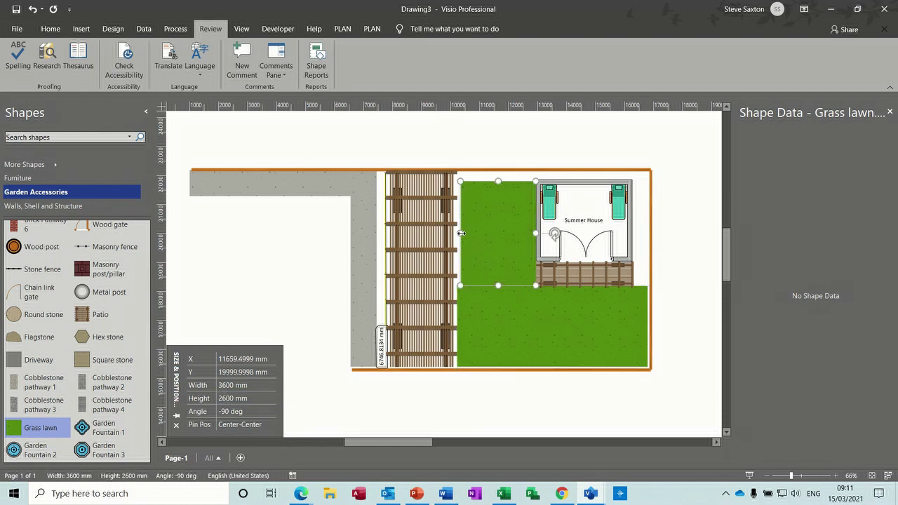
{"action": "left_click_drag", "start_coordinate": [458, 233], "coordinate": [457, 233]}
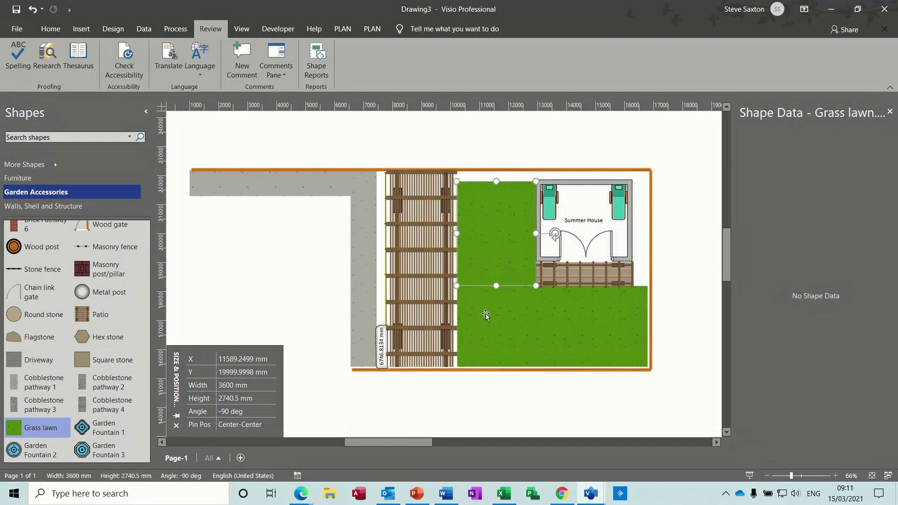
- Nudge the upper lawn down to overlap the lower lawn and extend its upper edge to a width of 3700 mm
{"action": "left_click", "coordinate": [493, 332]}
{"action": "left_click", "coordinate": [497, 261]}
{"action": "key", "text": "Down"}
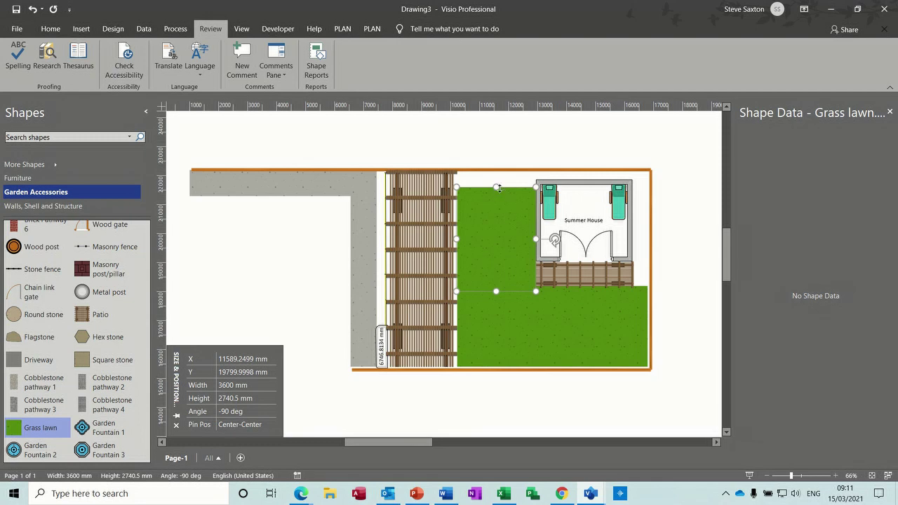
{"action": "left_click_drag", "start_coordinate": [496, 186], "coordinate": [496, 184]}
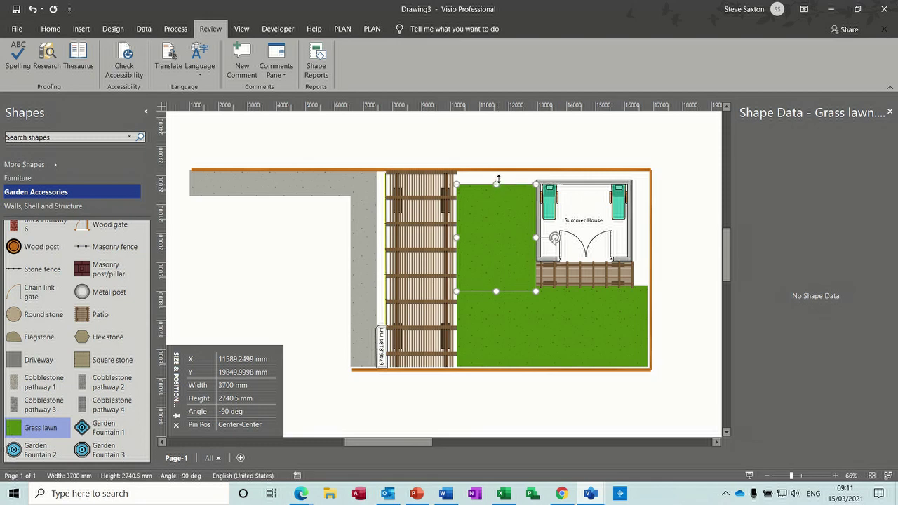
{"action": "left_click_drag", "start_coordinate": [497, 184], "coordinate": [497, 179]}
- Set the upper lawn's width to 3800 mm
{"action": "left_click", "coordinate": [232, 387]}
{"action": "left_click", "coordinate": [232, 386]}
{"action": "key", "text": "BackSpace"}
{"action": "key", "text": "BackSpace"}
{"action": "type", "text": "800"}
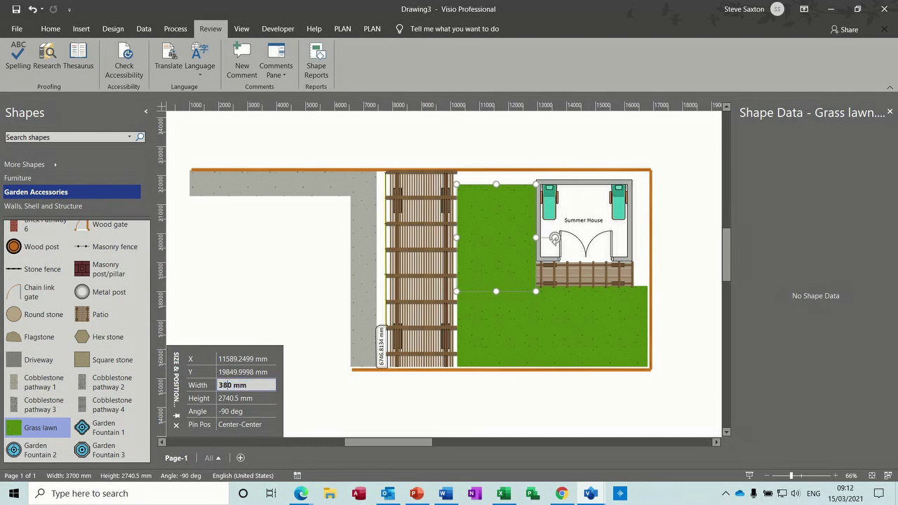
{"action": "key", "text": "Return"}
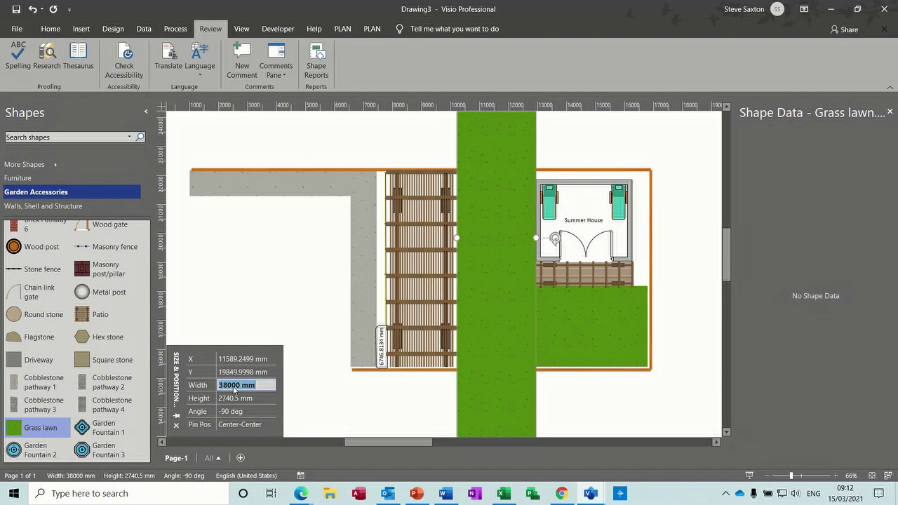
{"action": "left_click", "coordinate": [240, 386]}
{"action": "key", "text": "BackSpace"}
{"action": "key", "text": "Return"}
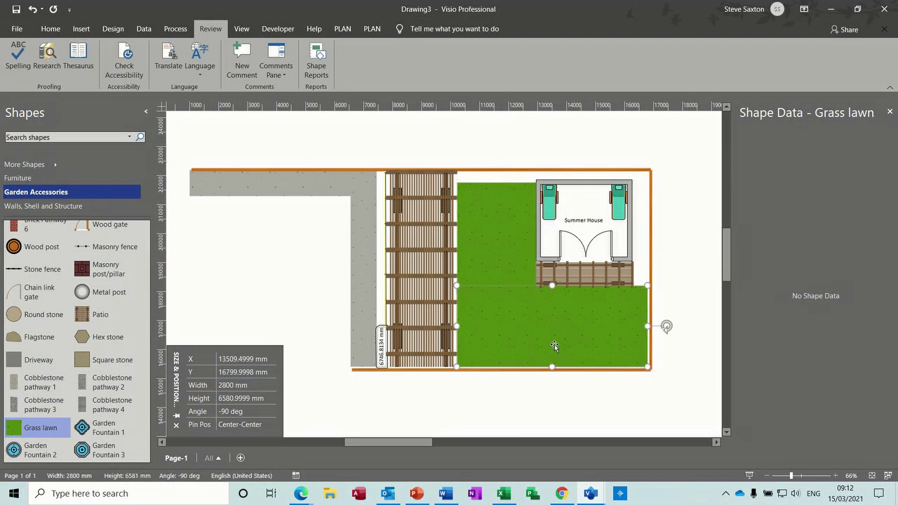
- Set the upper lawn's width to 3890 mm
{"action": "left_click", "coordinate": [233, 388]}
{"action": "type", "text": "3850"}
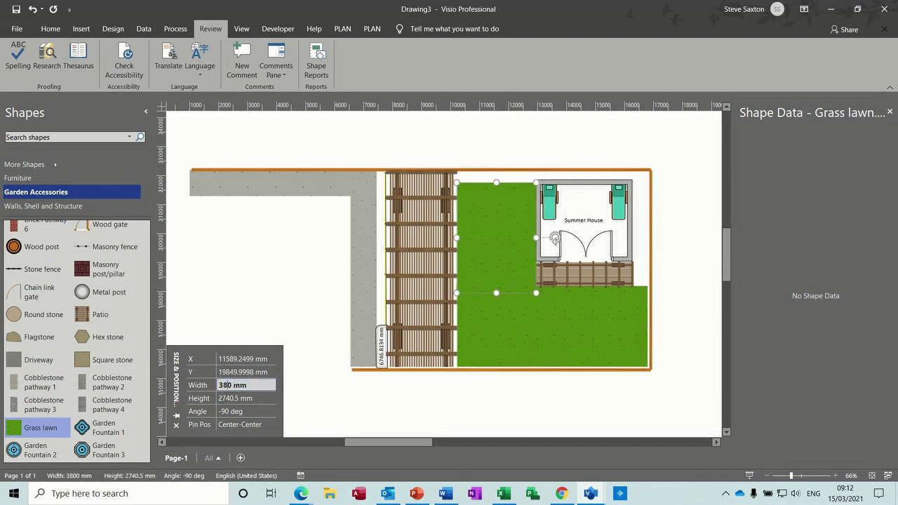
{"action": "key", "text": "Return"}
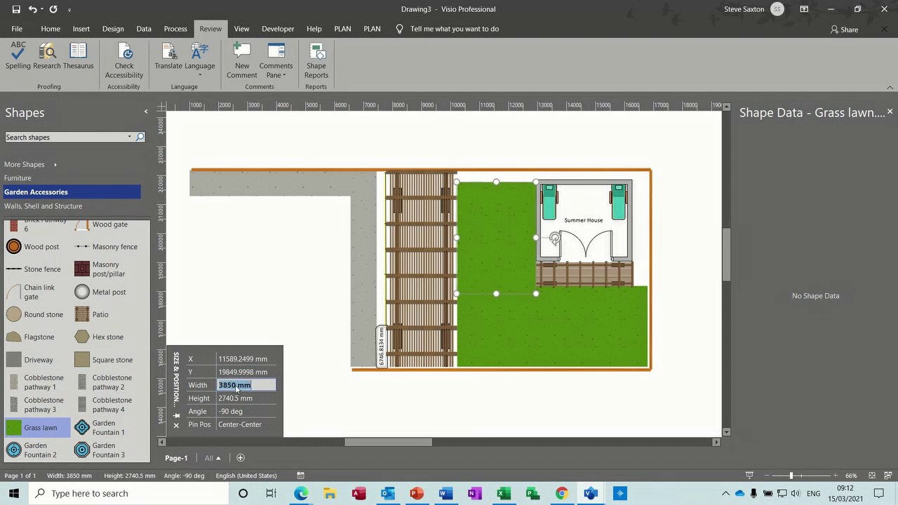
{"action": "left_click", "coordinate": [233, 385]}
{"action": "key", "text": "BackSpace"}
{"action": "type", "text": "9"}
{"action": "key", "text": "Return"}
{"action": "left_click", "coordinate": [577, 329]}
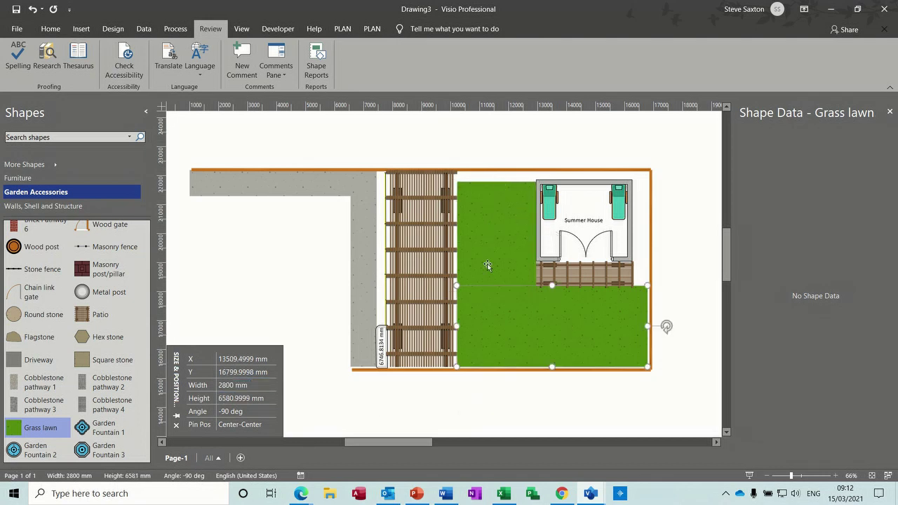
{"action": "left_click", "coordinate": [452, 144]}
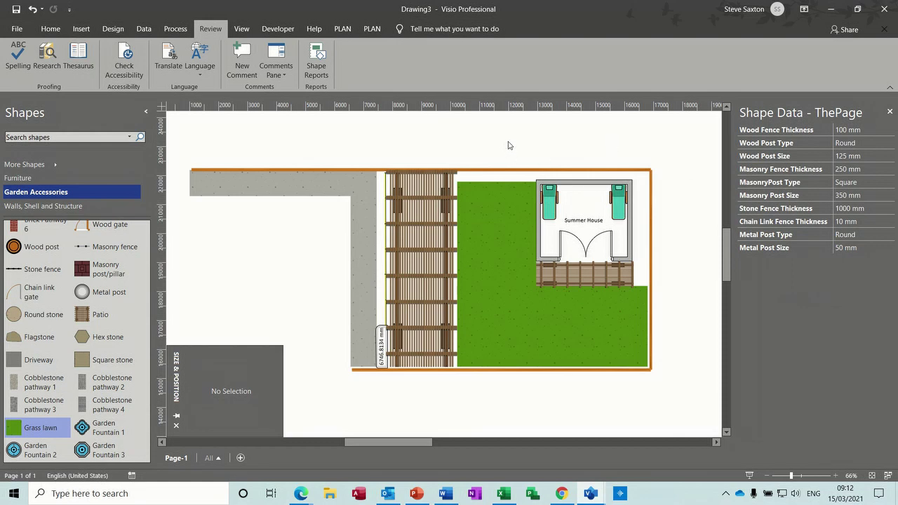
- Inspect the shape data of the upper lawn, the summer house room and one of its lounge chairs
{"action": "left_click", "coordinate": [506, 216]}
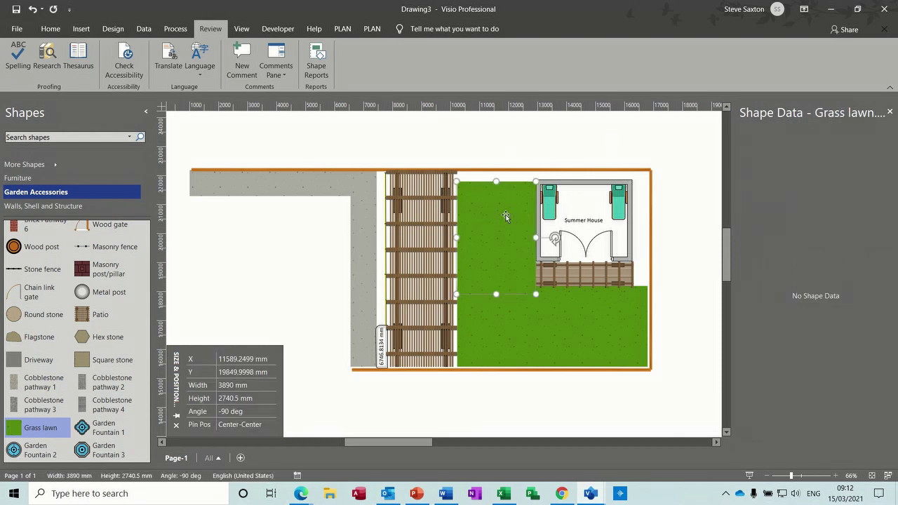
{"action": "left_click", "coordinate": [583, 184]}
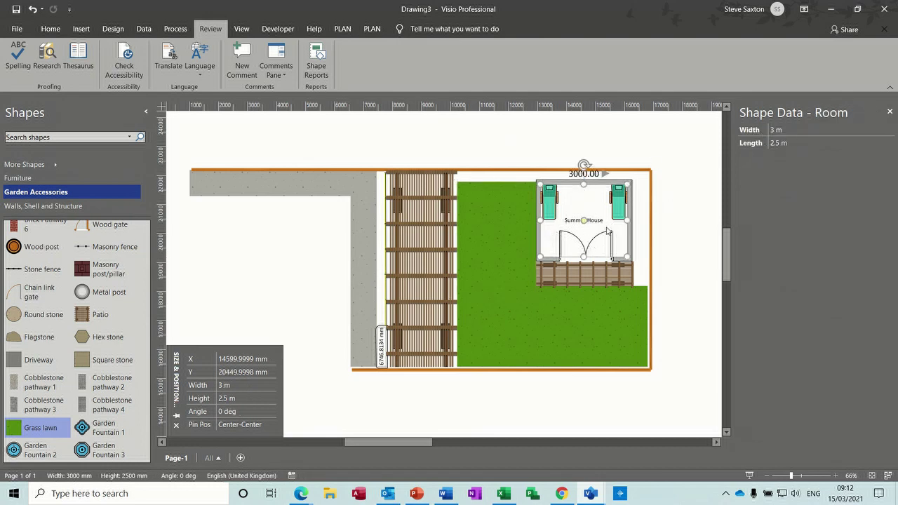
{"action": "left_click", "coordinate": [620, 210]}
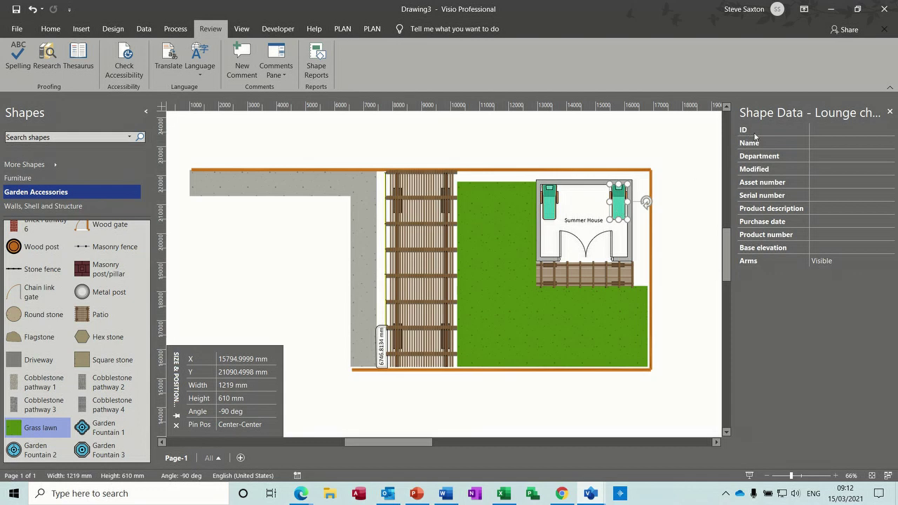
{"action": "left_click", "coordinate": [666, 147]}
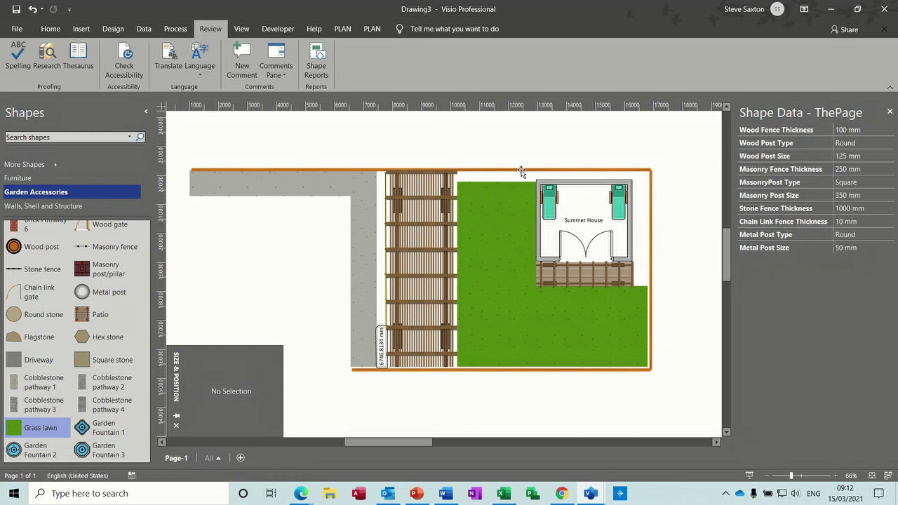
- Set the page's wood fence thickness to 125 mm
{"action": "left_click", "coordinate": [860, 132]}
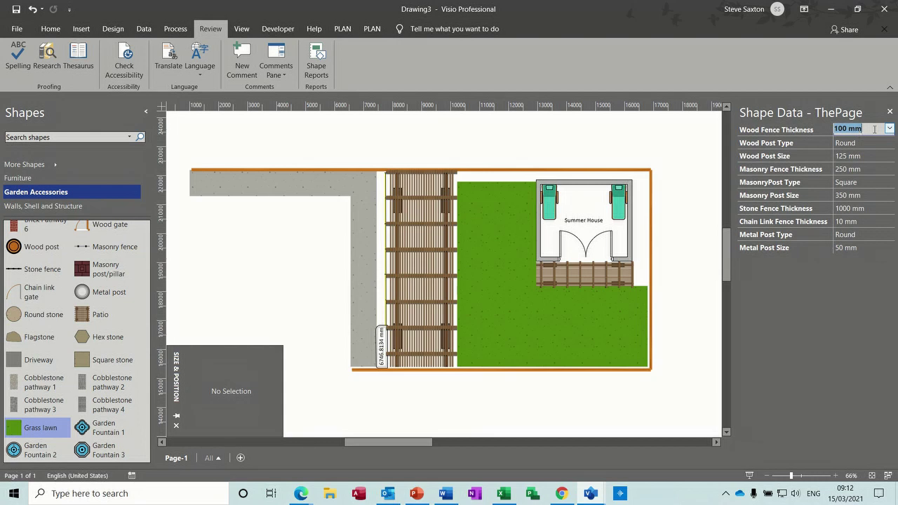
{"action": "left_click", "coordinate": [889, 129]}
{"action": "left_click", "coordinate": [869, 148]}
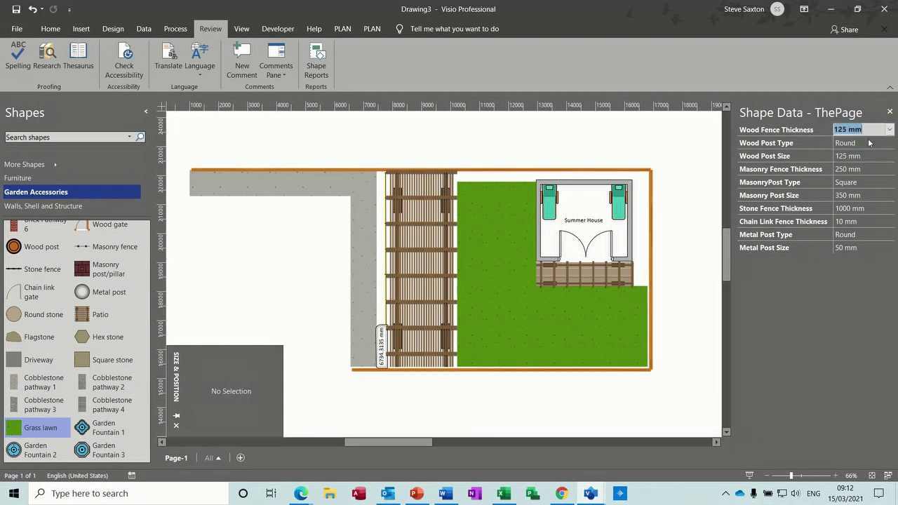
- Try a wood fence thickness of 300 mm for the page and undo the change
{"action": "type", "text": "3"}
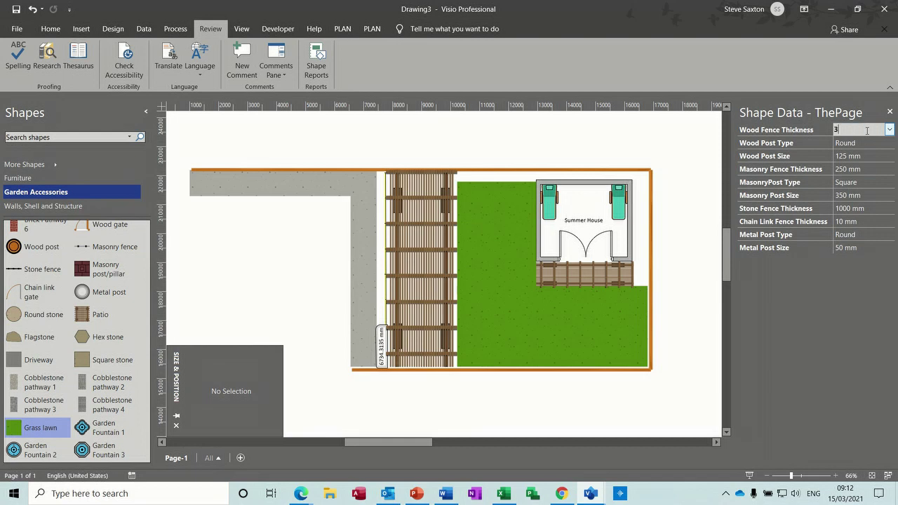
{"action": "type", "text": "00mm"}
{"action": "key", "text": "Return"}
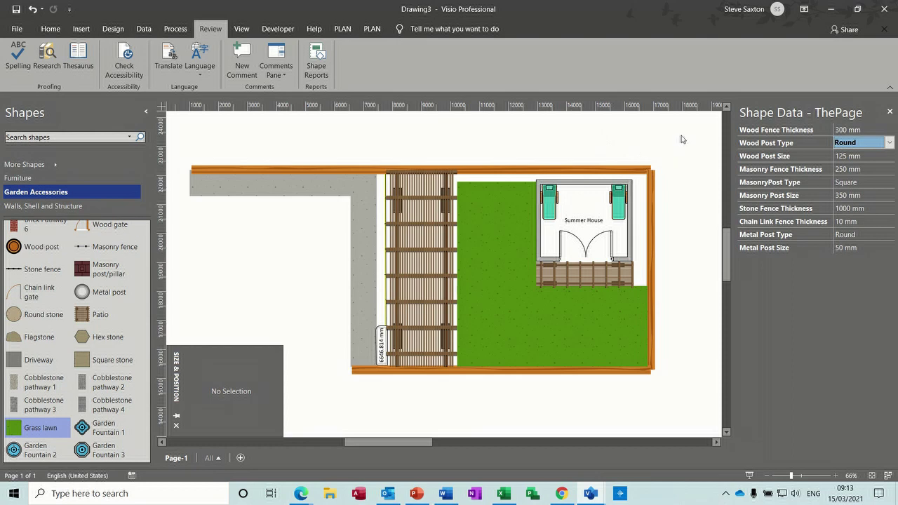
{"action": "key", "text": "ctrl+z"}
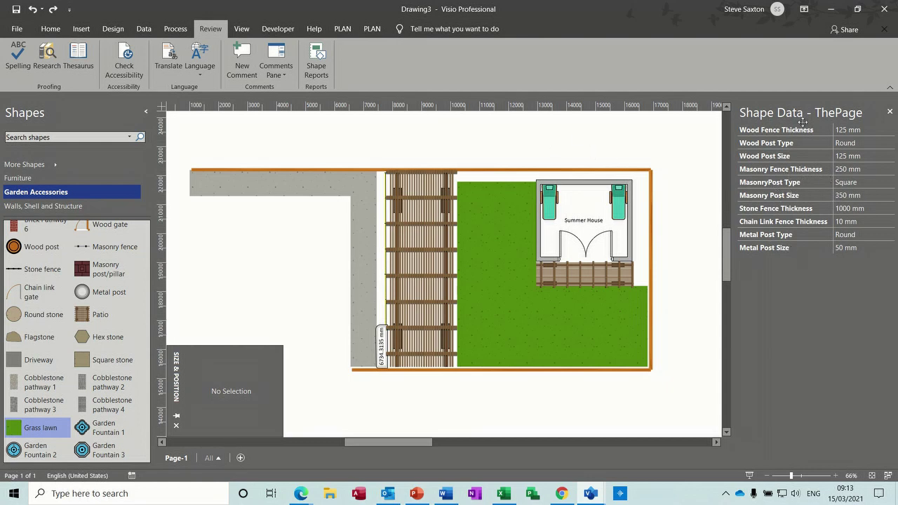
- Examine the shape data of the upper lawn, the large patio and the page
{"action": "left_click", "coordinate": [487, 207]}
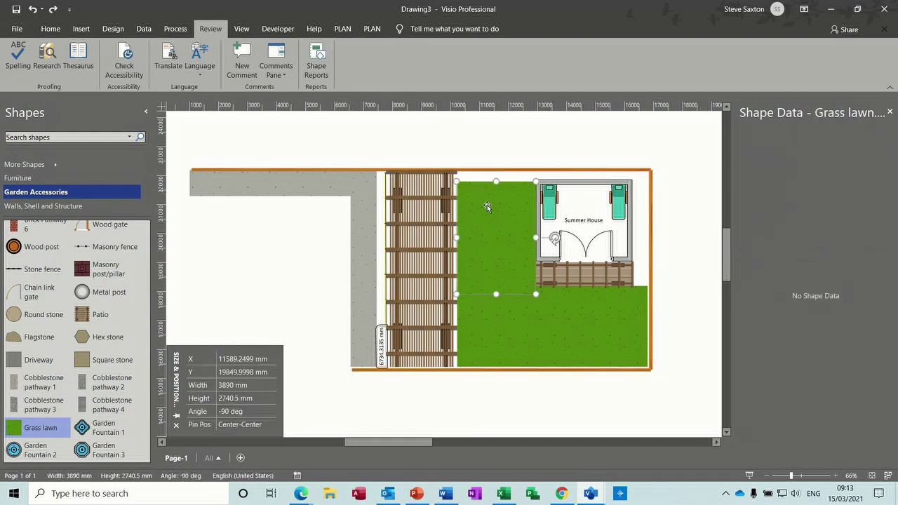
{"action": "left_click", "coordinate": [418, 198]}
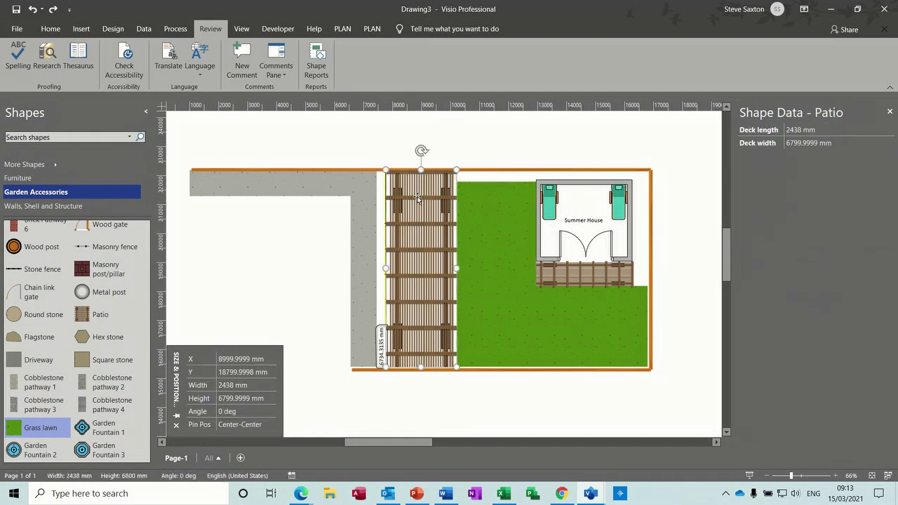
{"action": "left_click", "coordinate": [636, 154]}
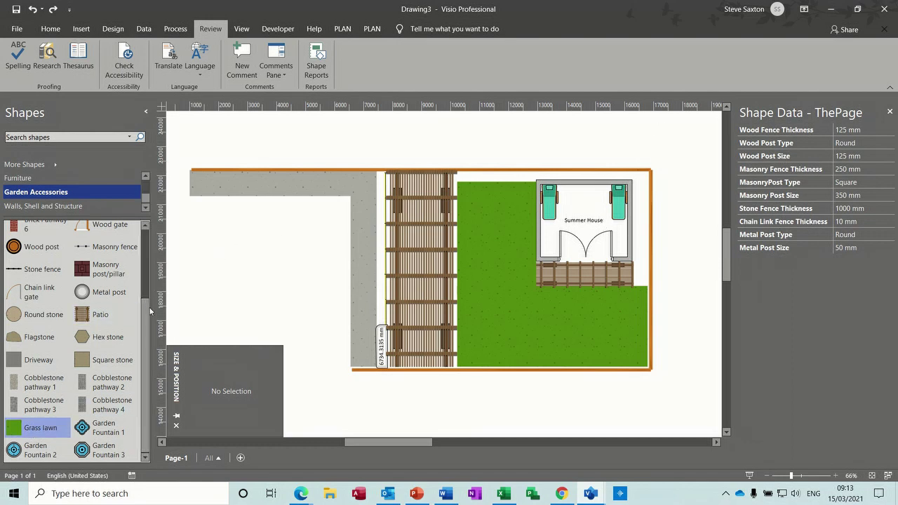
- Place a Wood post in the empty area below the concrete pathway and try to set its width to 200 mm
{"action": "scroll", "coordinate": [145, 304], "scroll_direction": "up", "scroll_amount": 3}
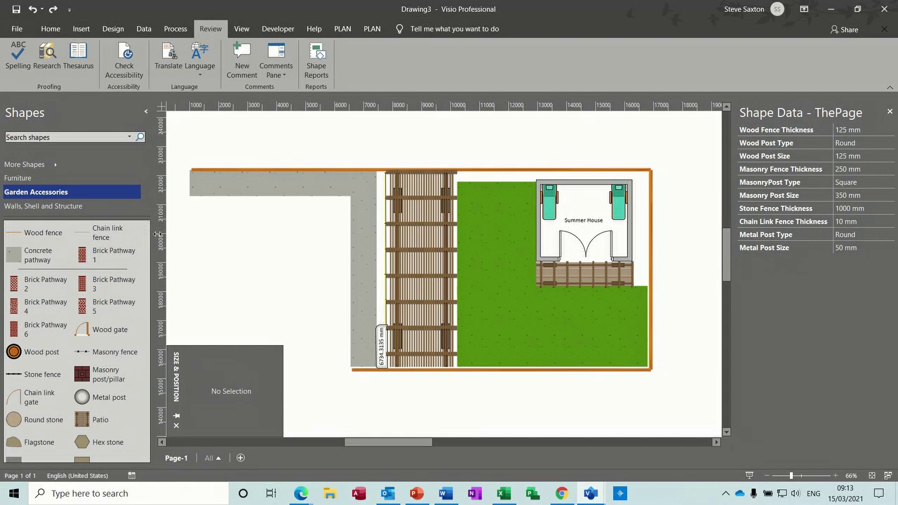
{"action": "left_click_drag", "start_coordinate": [21, 357], "coordinate": [247, 268]}
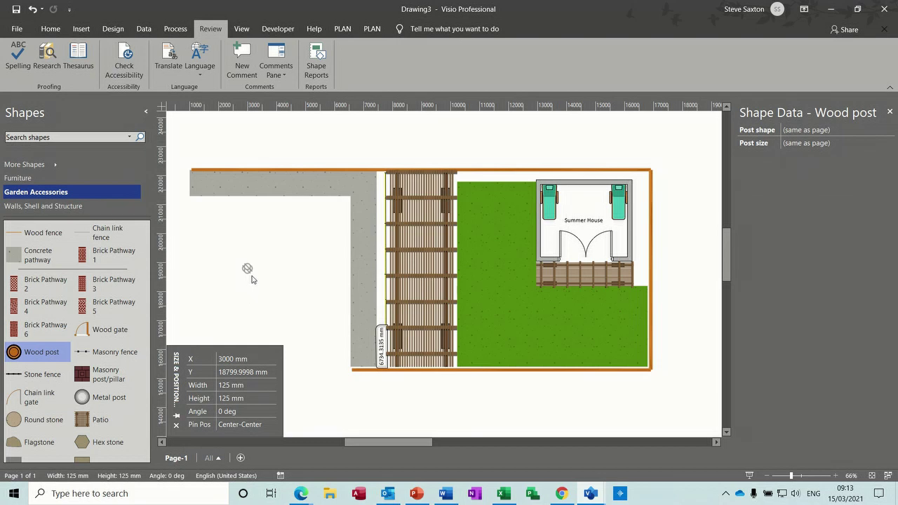
{"action": "left_click", "coordinate": [245, 387]}
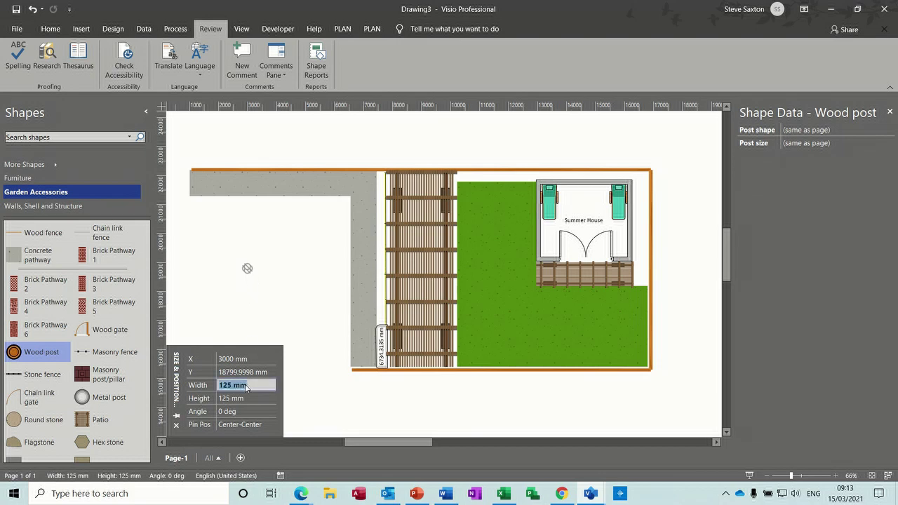
{"action": "type", "text": "200mm"}
{"action": "key", "text": "Return"}
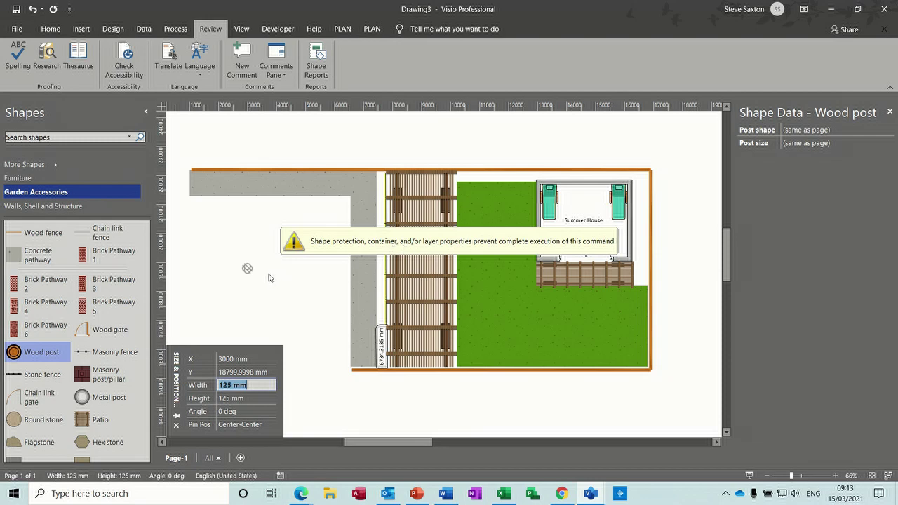
{"action": "left_click", "coordinate": [241, 28]}
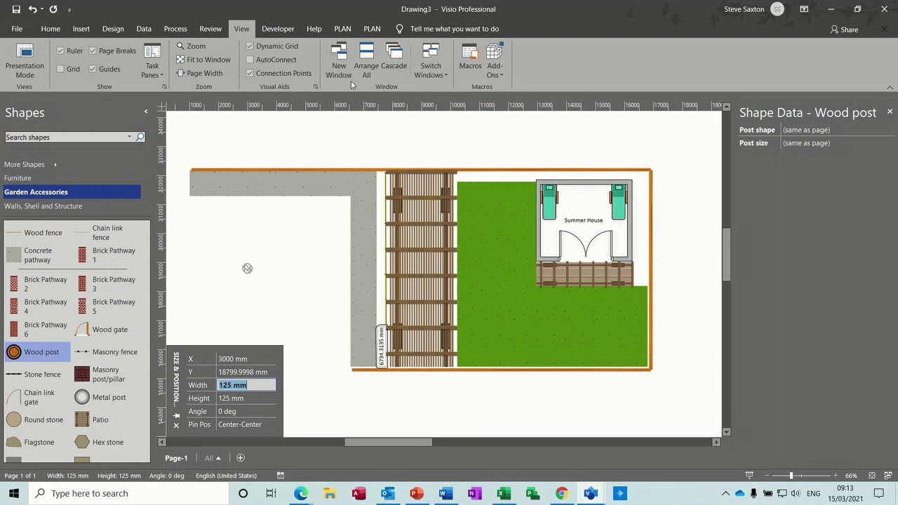
{"action": "left_click", "coordinate": [80, 29]}
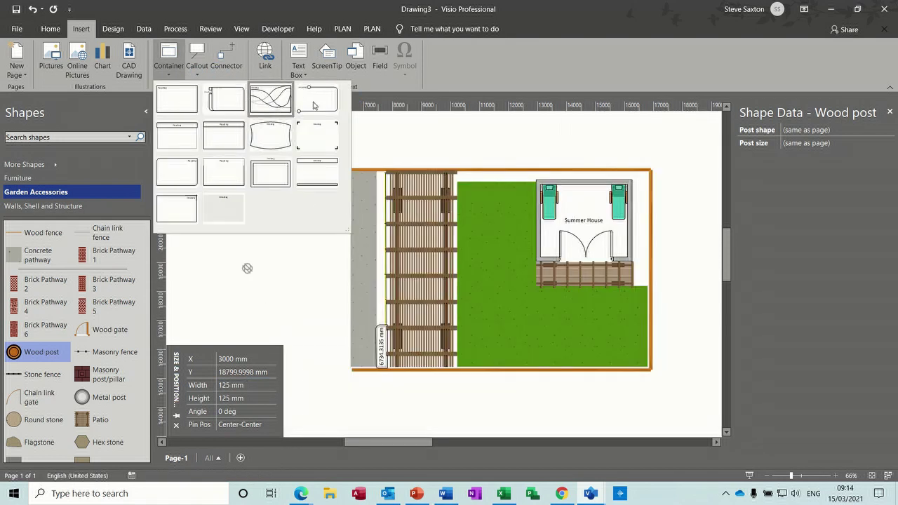
{"action": "left_click", "coordinate": [435, 89]}
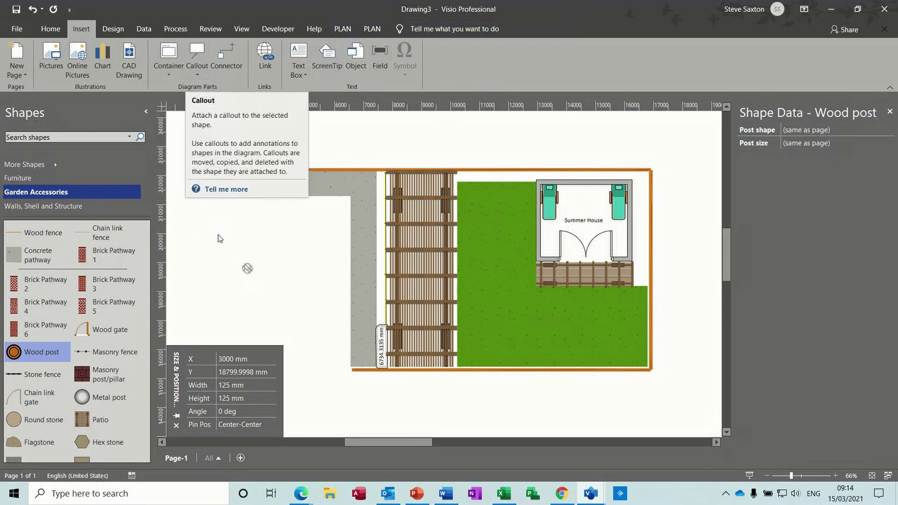
- Check the drawing's layer properties for locks, and close them without changes
{"action": "left_click", "coordinate": [50, 32]}
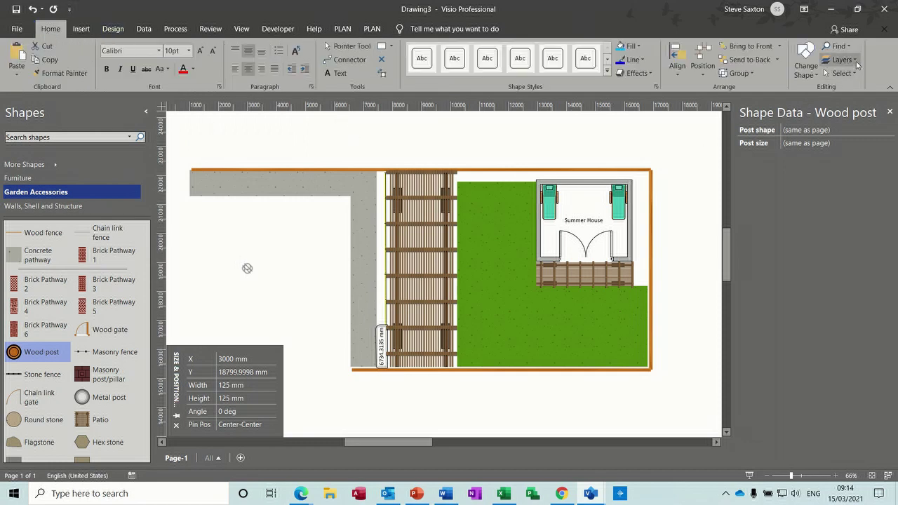
{"action": "left_click", "coordinate": [842, 60]}
{"action": "left_click", "coordinate": [842, 89]}
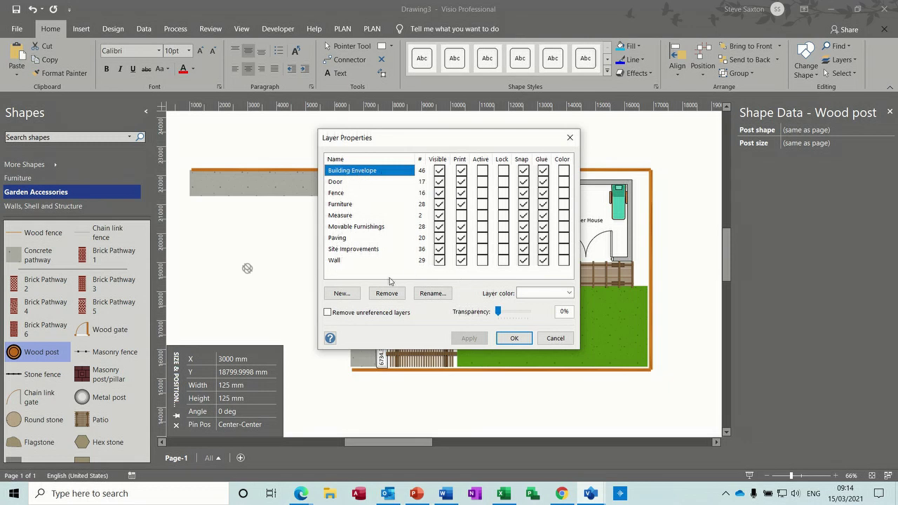
{"action": "left_click", "coordinate": [247, 271]}
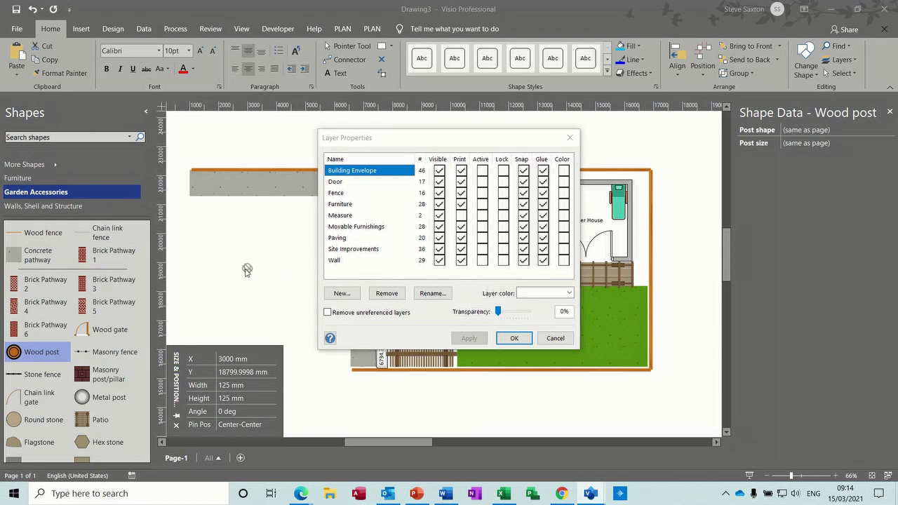
{"action": "left_click", "coordinate": [550, 338]}
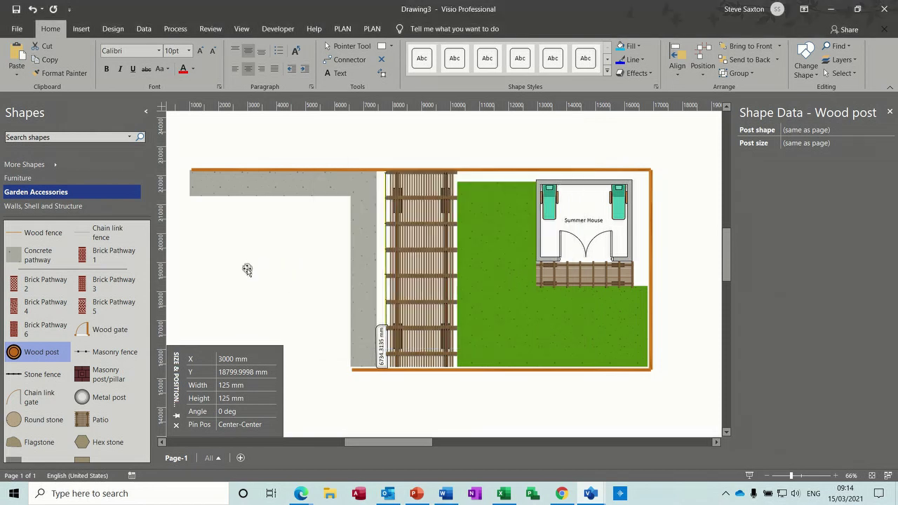
- Check in the ribbon customization options that Developer is enabled, and leave the options unchanged
{"action": "left_click", "coordinate": [278, 31]}
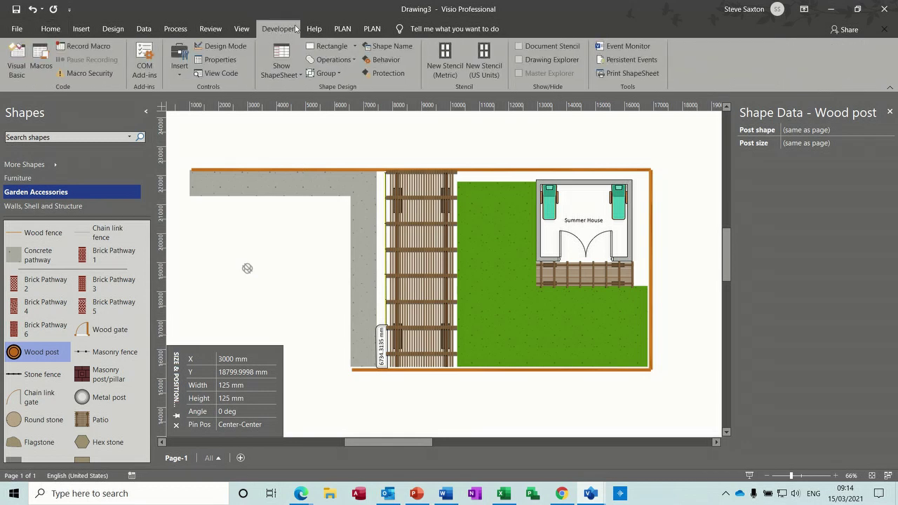
{"action": "left_click", "coordinate": [4, 31]}
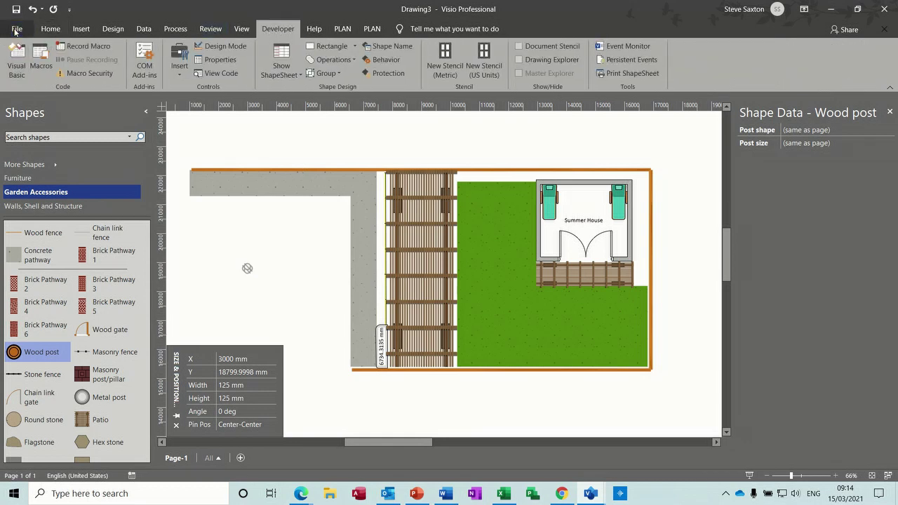
{"action": "left_click", "coordinate": [41, 460]}
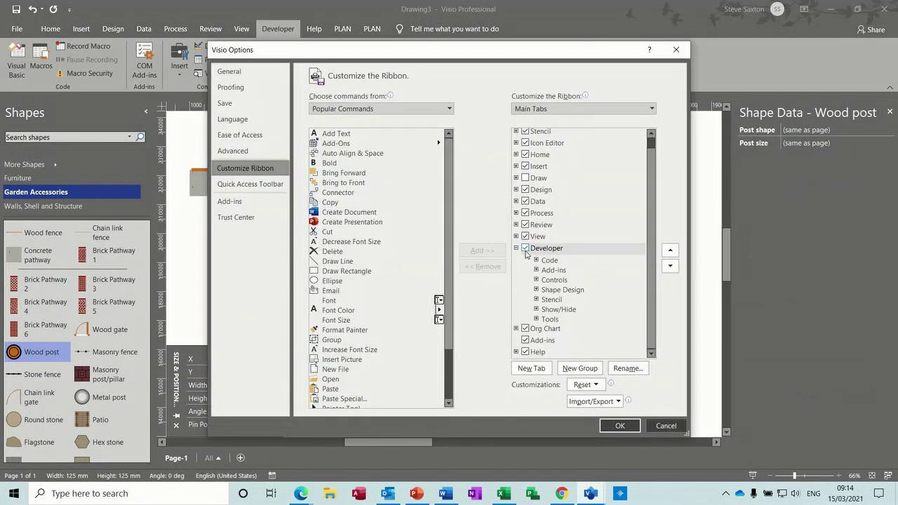
{"action": "left_click", "coordinate": [663, 426]}
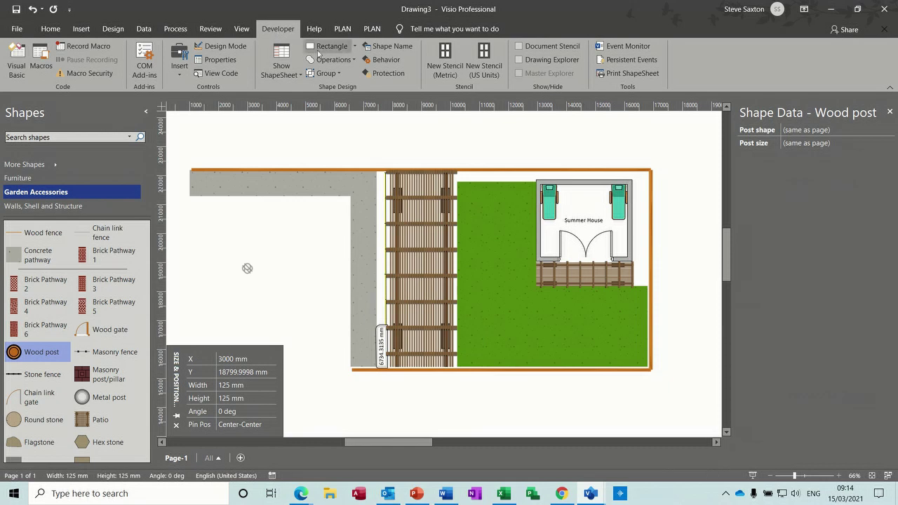
- Remove the width, height and aspect ratio protection from the wood post
{"action": "left_click", "coordinate": [386, 75]}
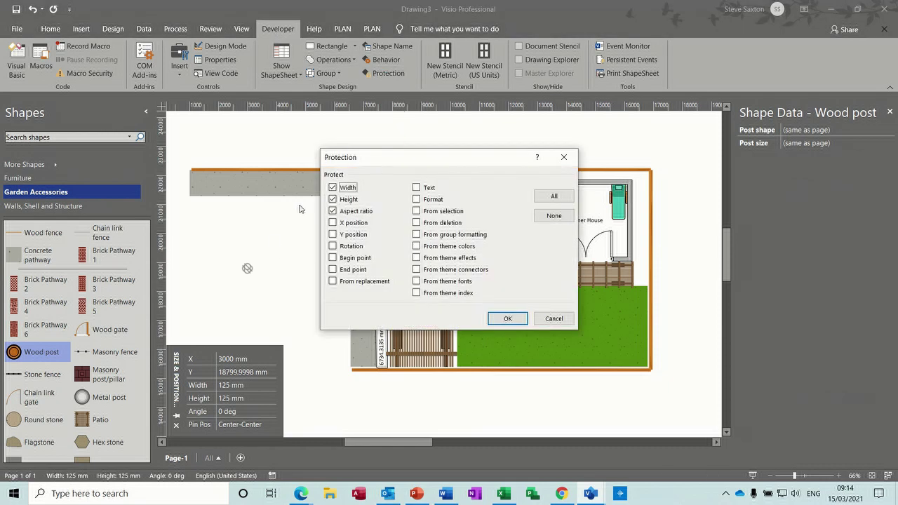
{"action": "left_click", "coordinate": [333, 194]}
{"action": "left_click", "coordinate": [333, 200]}
{"action": "left_click", "coordinate": [334, 211]}
{"action": "left_click", "coordinate": [503, 318]}
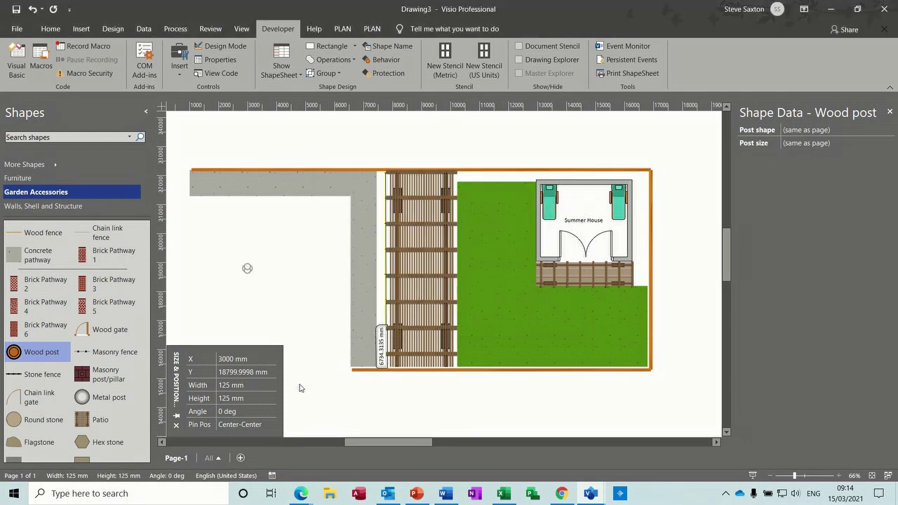
- Set the unprotected wood post's width to 200 mm
{"action": "left_click", "coordinate": [239, 391]}
{"action": "type", "text": "2"}
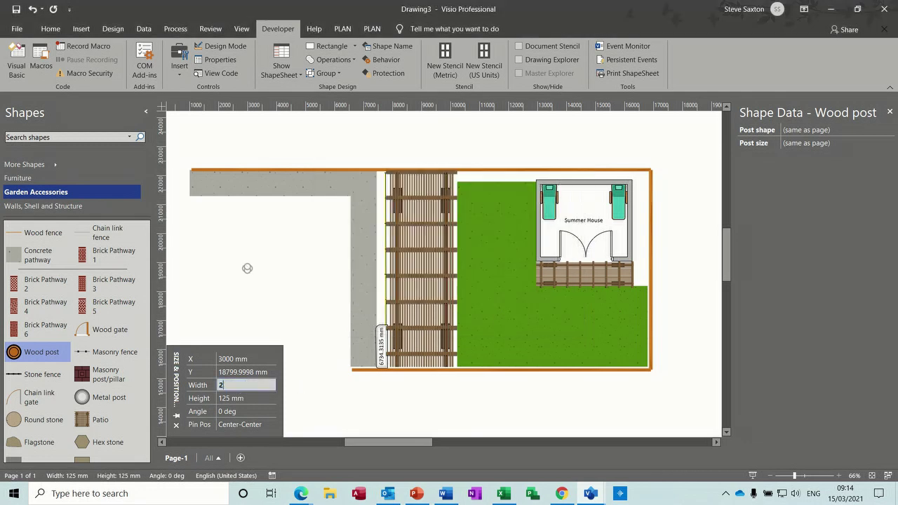
{"action": "key", "text": "Return"}
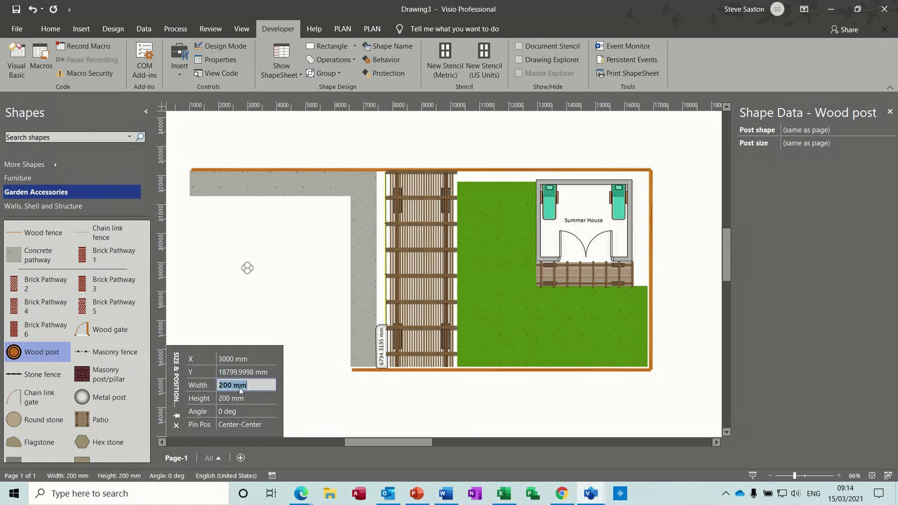
- Set the wood post's width to 400 mm and delete the post from the plan
{"action": "type", "text": "40"}
{"action": "key", "text": "Return"}
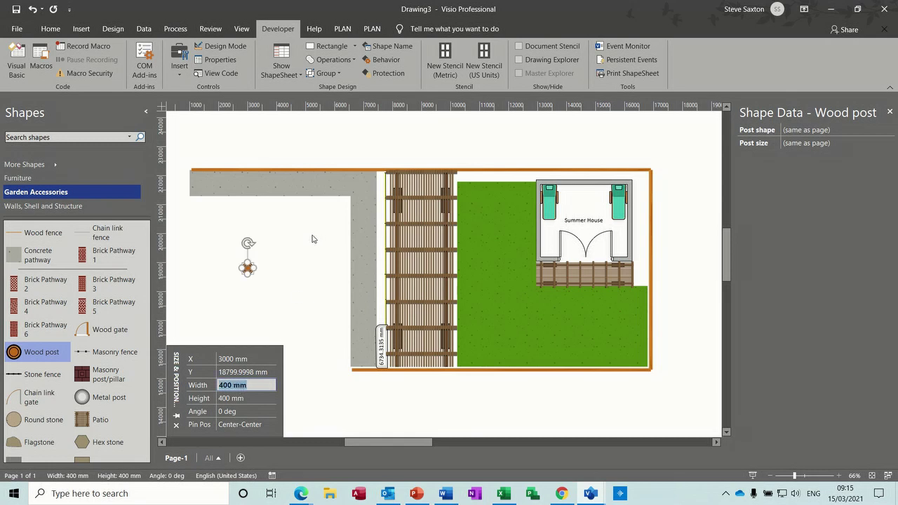
{"action": "left_click", "coordinate": [254, 315]}
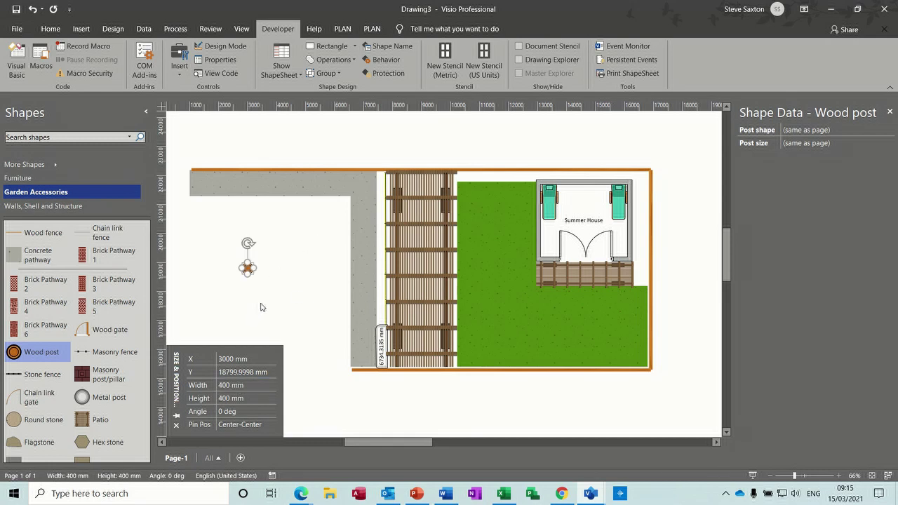
{"action": "left_click", "coordinate": [249, 268]}
{"action": "key", "text": "Delete"}
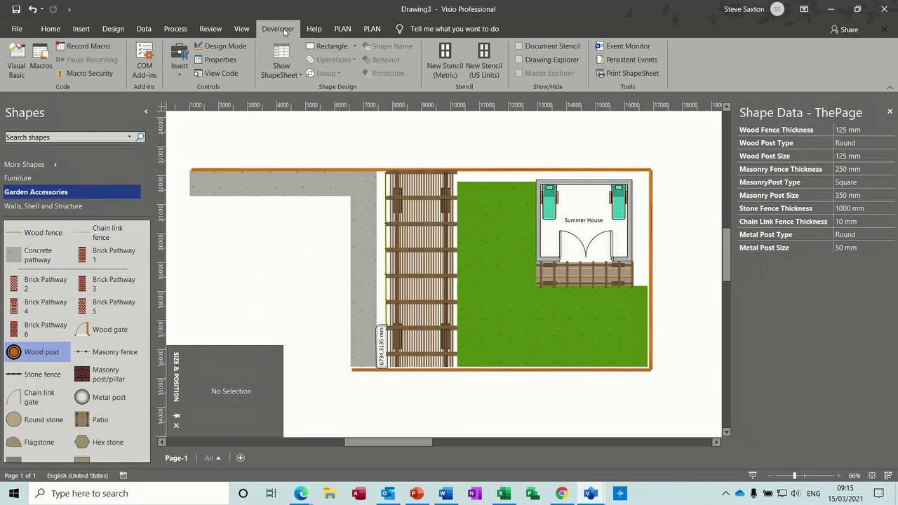
- Check the protection settings of the vertical concrete pathway, leaving them unchanged
{"action": "left_click", "coordinate": [369, 212]}
{"action": "left_click", "coordinate": [387, 74]}
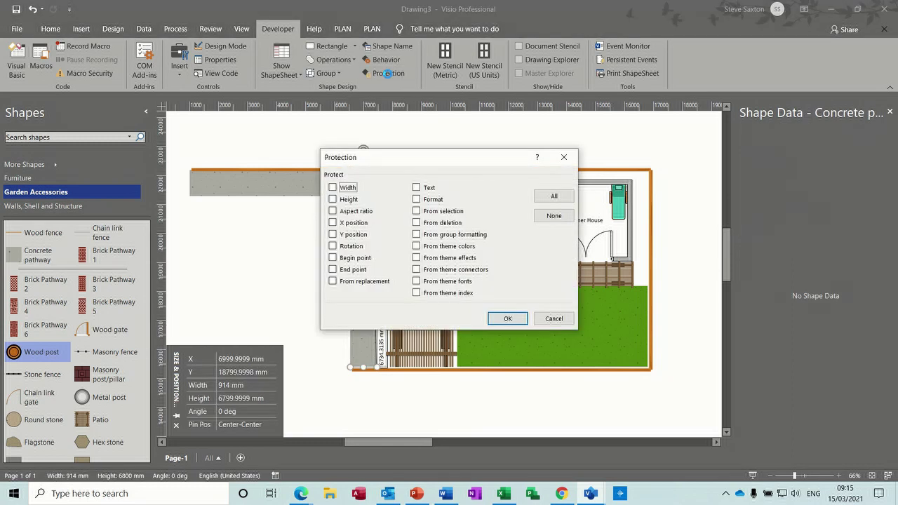
{"action": "left_click", "coordinate": [552, 318]}
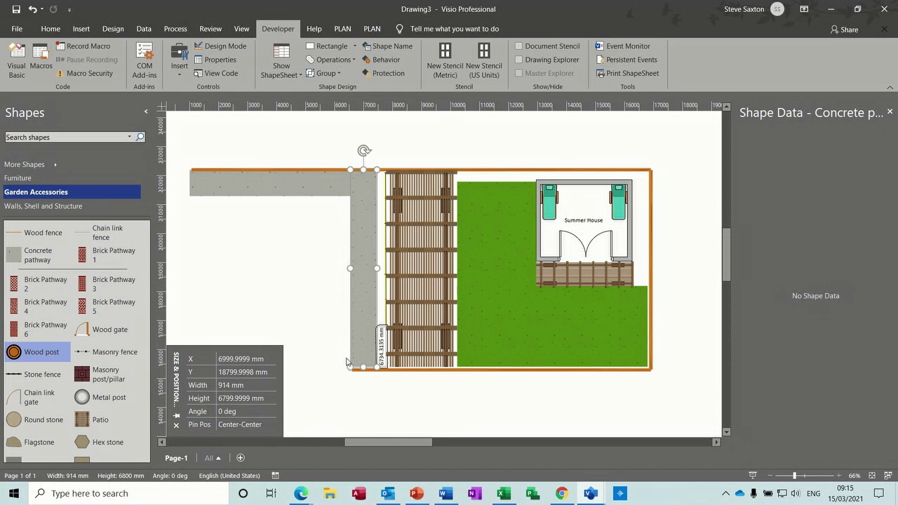
- Add exterior walls along the house side of the vertical and horizontal concrete pathways, making the horizontal wall 5400 mm long
{"action": "left_click", "coordinate": [88, 208]}
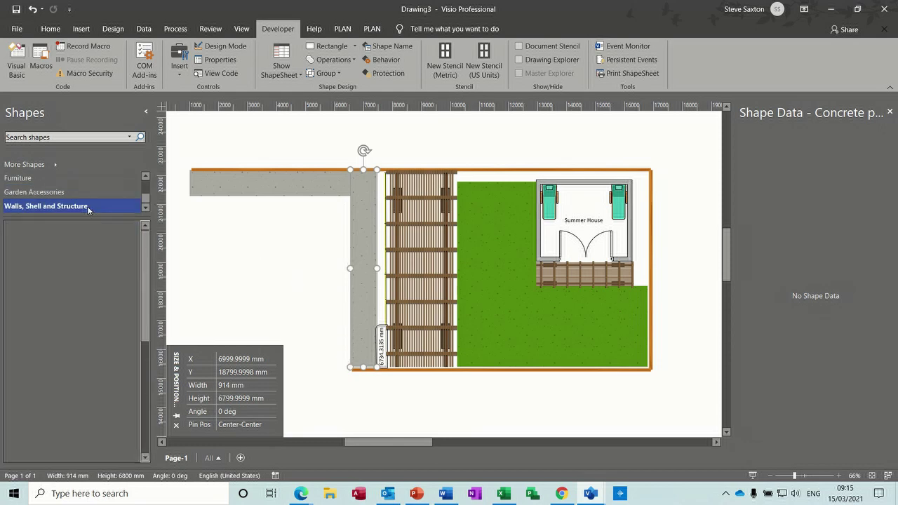
{"action": "left_click_drag", "start_coordinate": [93, 328], "coordinate": [346, 197]}
{"action": "left_click_drag", "start_coordinate": [323, 265], "coordinate": [346, 367]}
{"action": "left_click", "coordinate": [314, 299]}
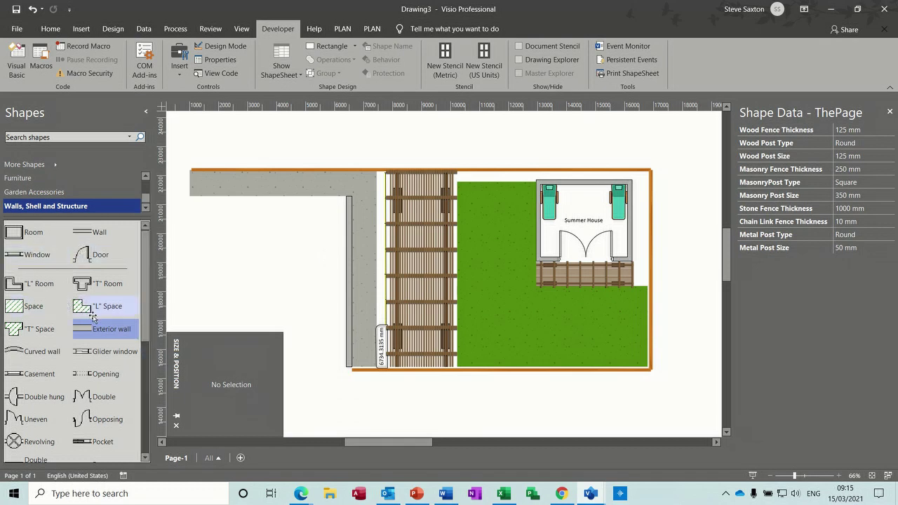
{"action": "left_click_drag", "start_coordinate": [95, 328], "coordinate": [189, 200]}
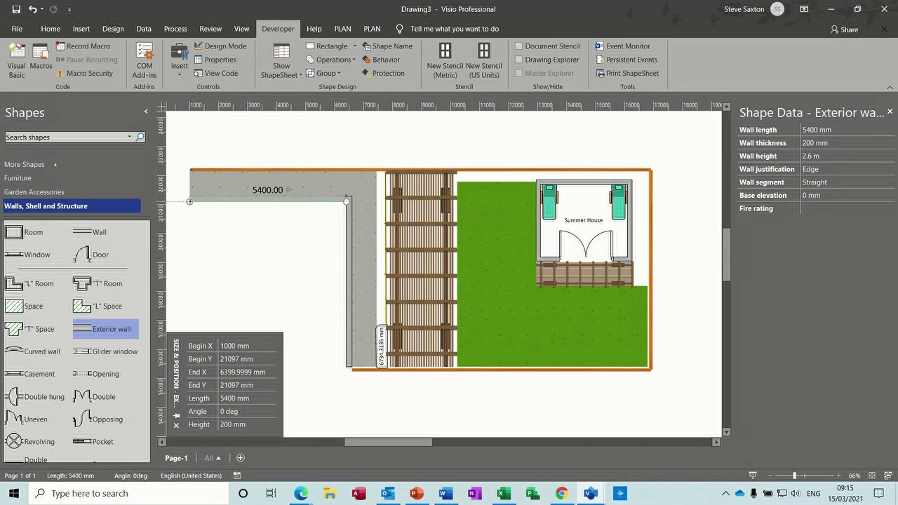
{"action": "left_click", "coordinate": [288, 225]}
- Place a 900 mm single door near the upper end of the vertical exterior wall and a window farther down it
{"action": "left_click_drag", "start_coordinate": [85, 254], "coordinate": [346, 222]}
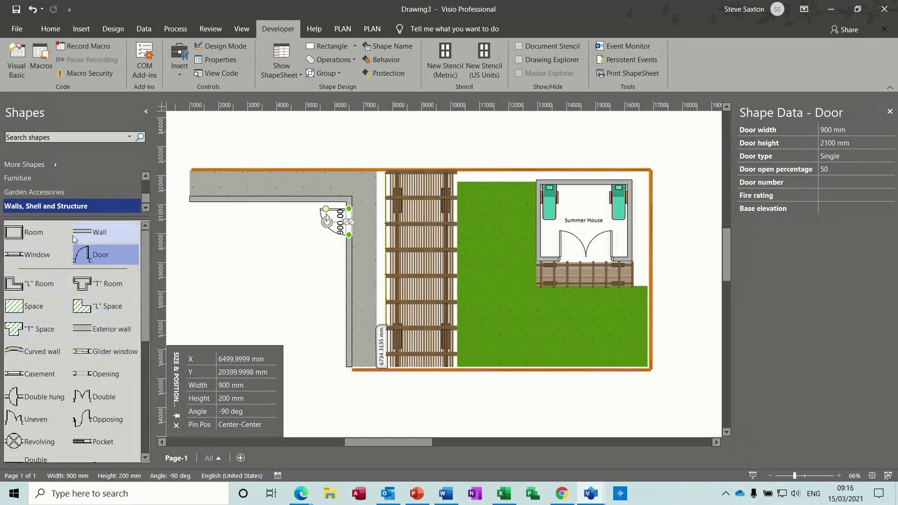
{"action": "left_click_drag", "start_coordinate": [17, 255], "coordinate": [346, 297]}
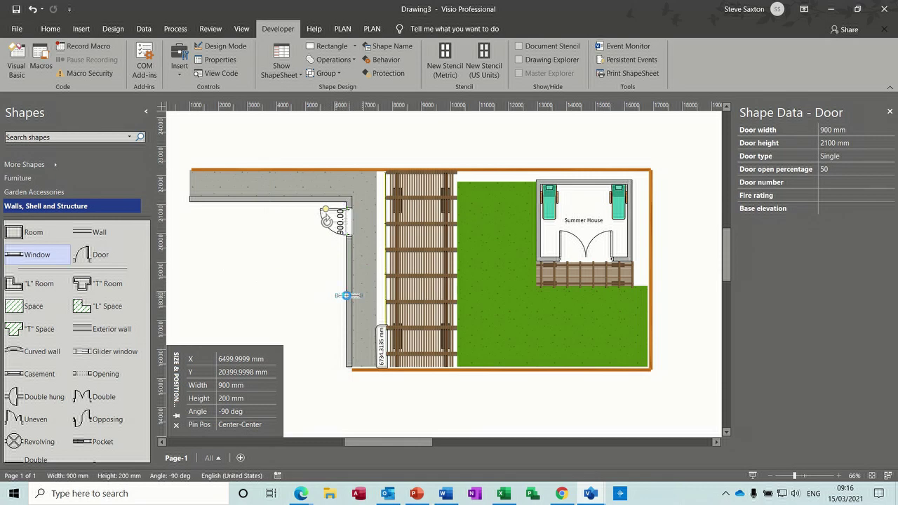
{"action": "left_click", "coordinate": [266, 276]}
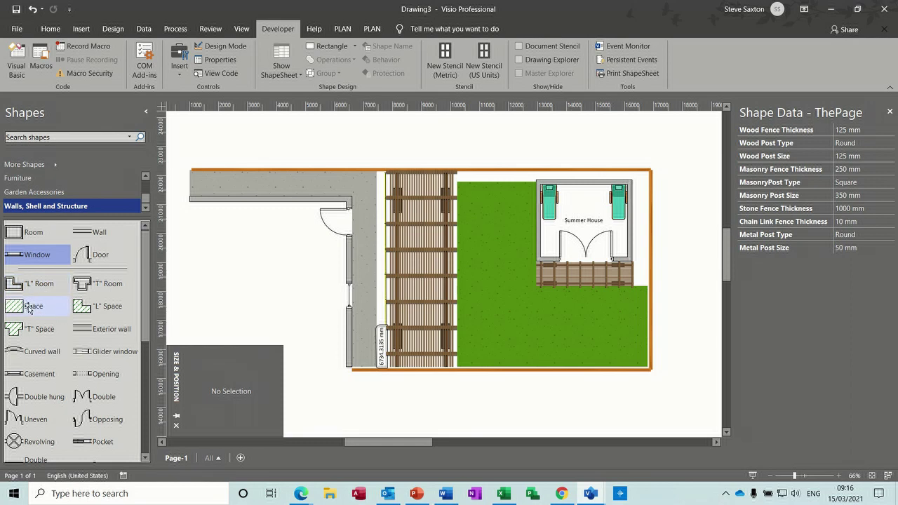
- Add a 3000 mm by 5700 mm space inside the corner of the two exterior walls, reaching the vertical wall's lower end
{"action": "left_click_drag", "start_coordinate": [30, 309], "coordinate": [301, 246]}
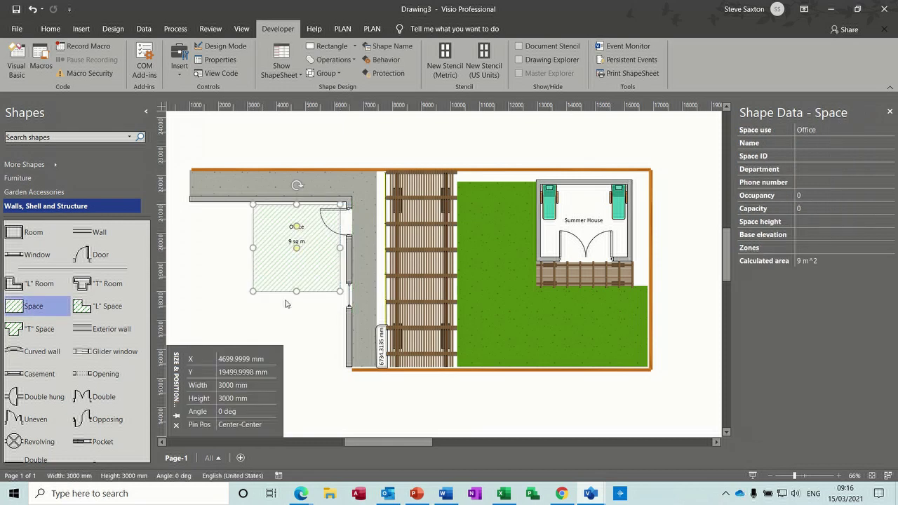
{"action": "key", "text": "Right"}
{"action": "key", "text": "Up"}
{"action": "left_click_drag", "start_coordinate": [300, 288], "coordinate": [308, 366]}
{"action": "key", "text": "Right"}
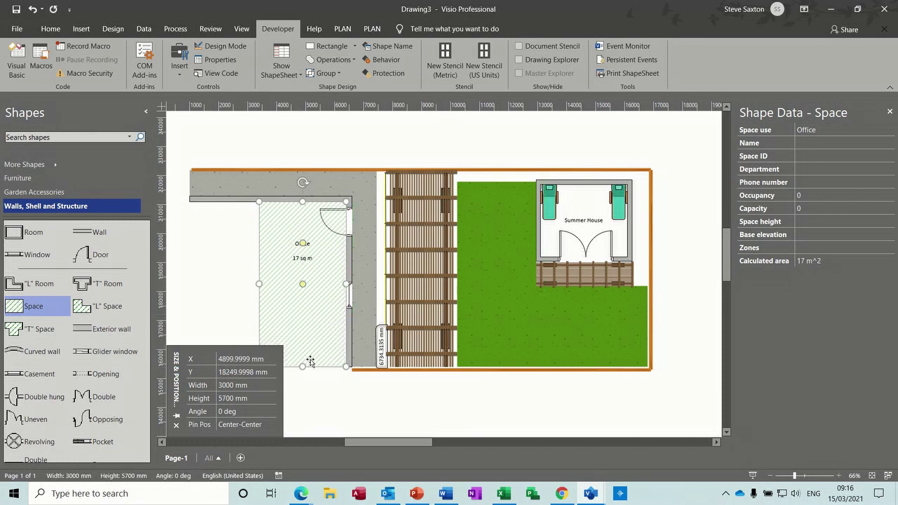
- Replace the label text of the space inside the house walls with "Kitchen"
{"action": "left_click", "coordinate": [305, 257]}
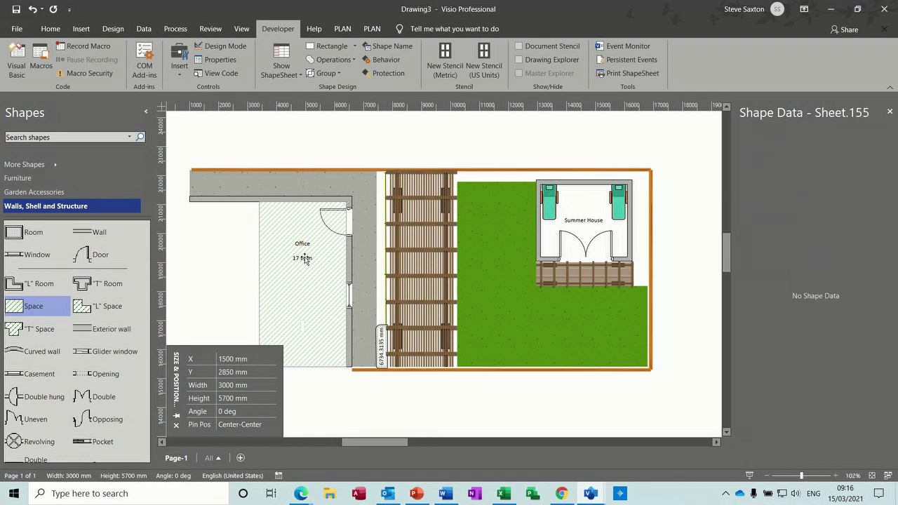
{"action": "scroll", "coordinate": [305, 259], "scroll_direction": "up", "scroll_amount": 3, "text": "ctrl"}
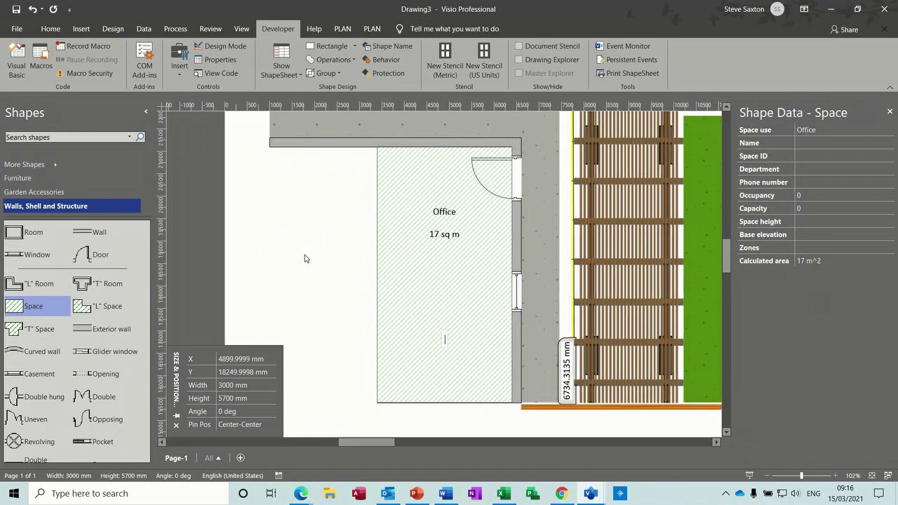
{"action": "left_click", "coordinate": [442, 216]}
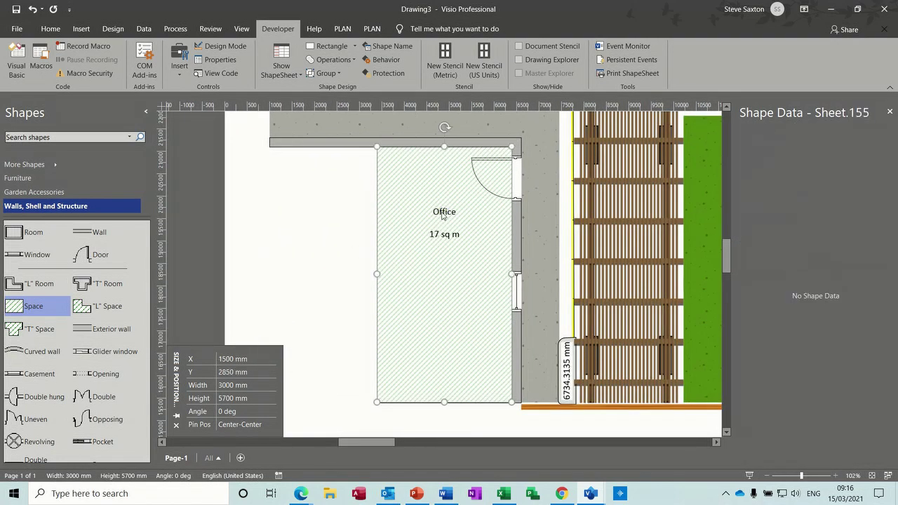
{"action": "right_click", "coordinate": [442, 216]}
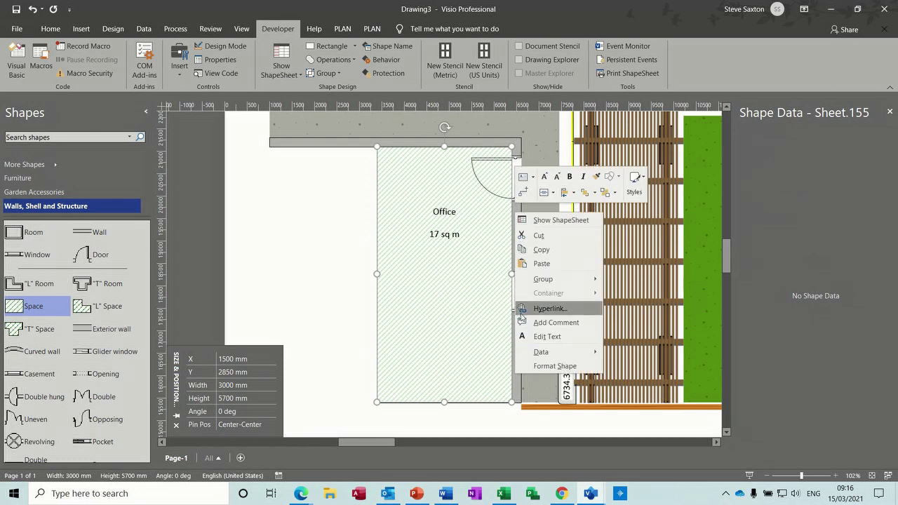
{"action": "left_click", "coordinate": [547, 336]}
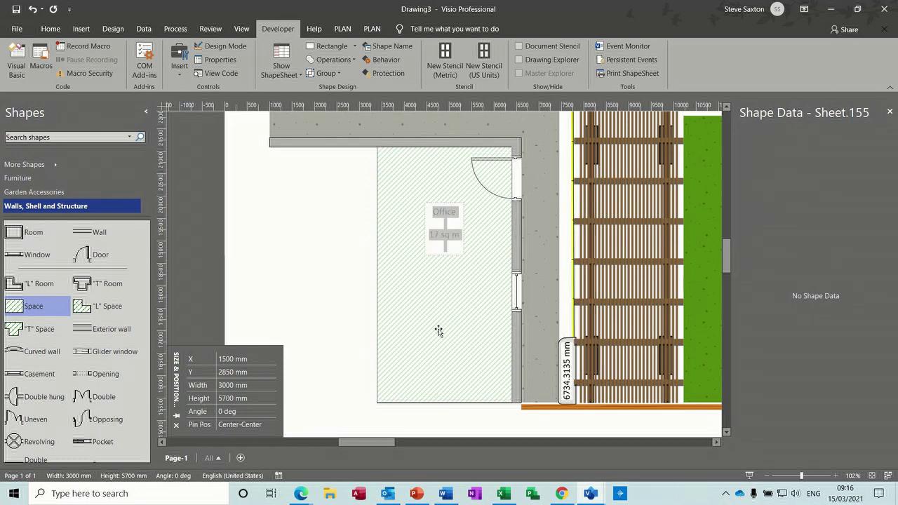
{"action": "type", "text": "Kitchen"}
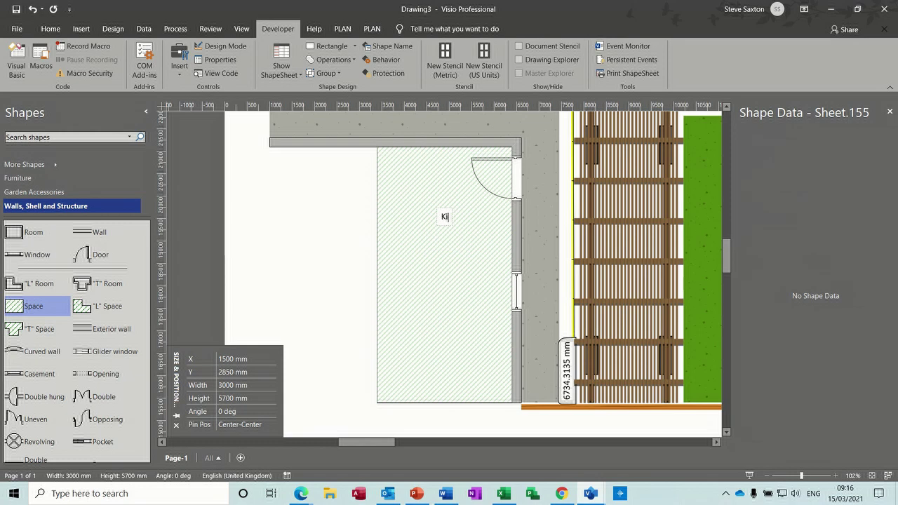
{"action": "left_click", "coordinate": [285, 272]}
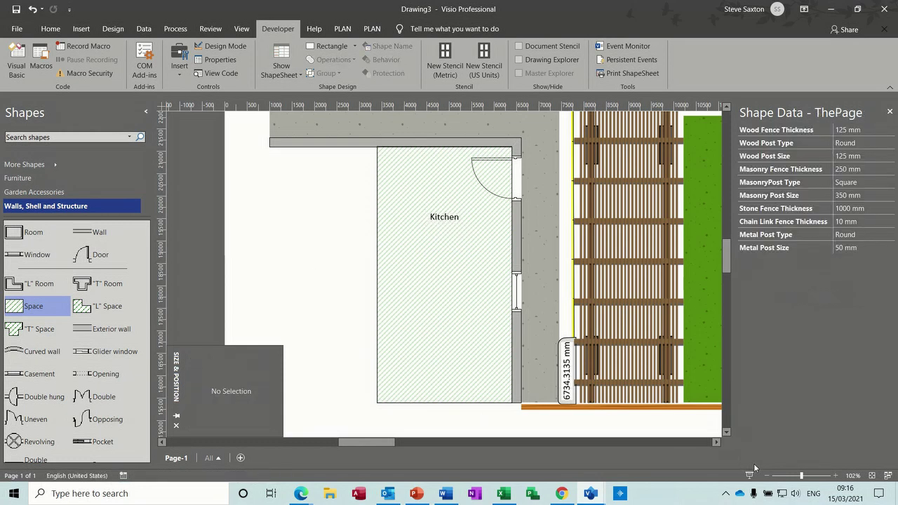
{"action": "left_click", "coordinate": [768, 476]}
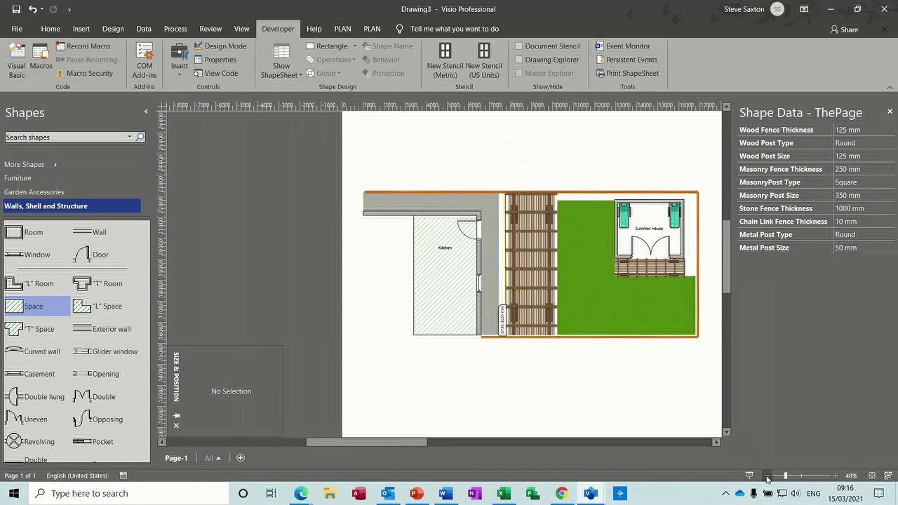
{"action": "left_click_drag", "start_coordinate": [402, 443], "coordinate": [438, 443]}
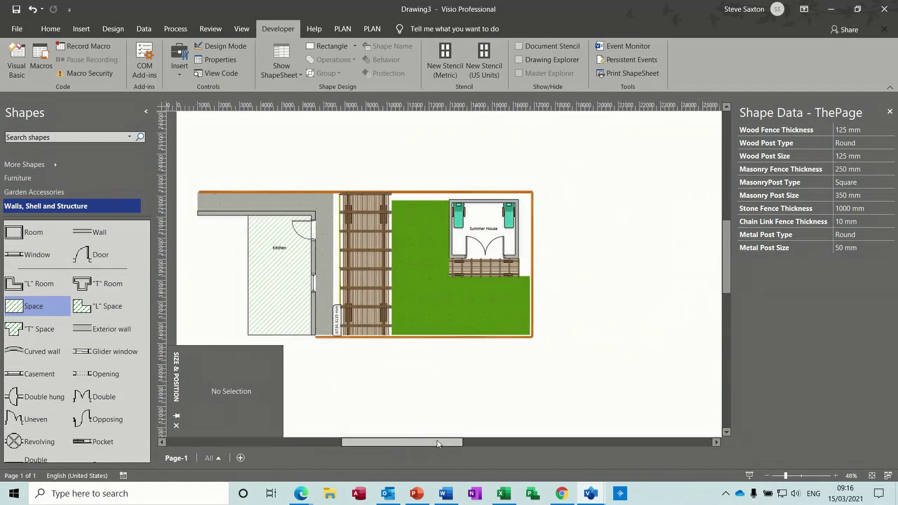